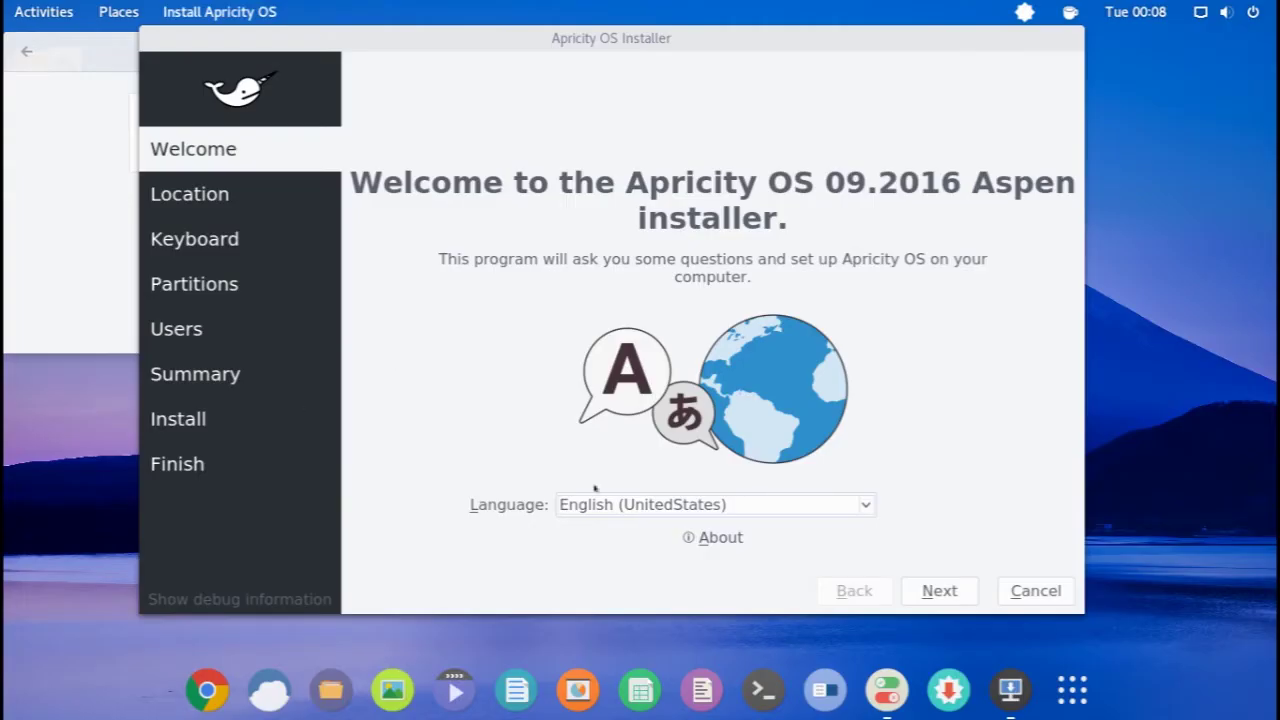
# - Switch the installer language to Turkish
pyautogui.click(622, 500)
pyautogui.scroll(-1, 622, 495)
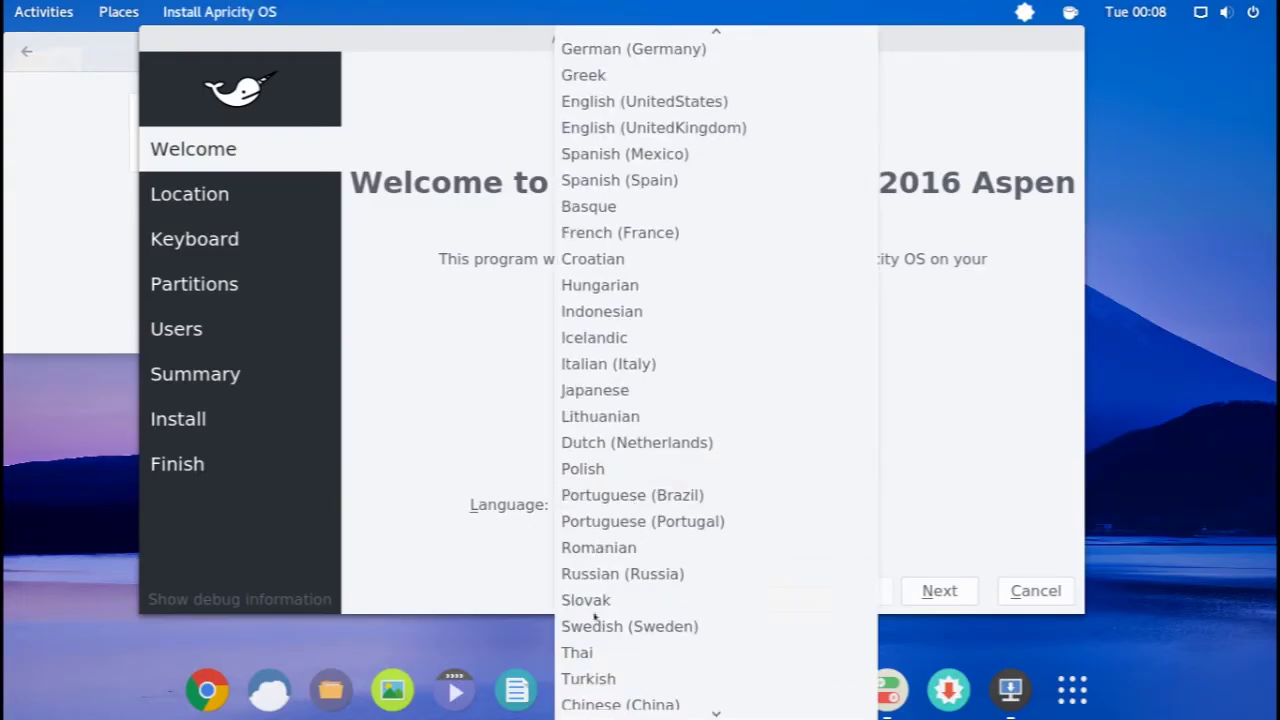
pyautogui.click(592, 686)
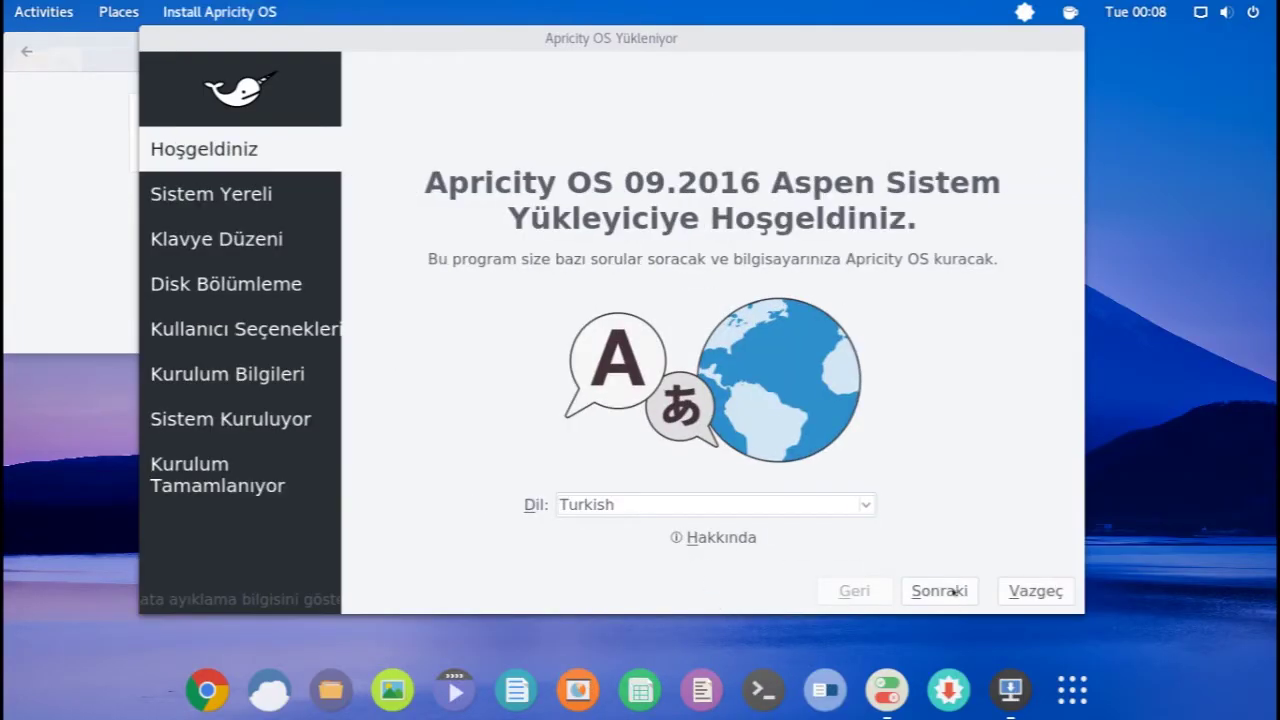
# - Set the time zone to Europe/Istanbul on the location map
pyautogui.click(953, 592)
pyautogui.click(764, 203)
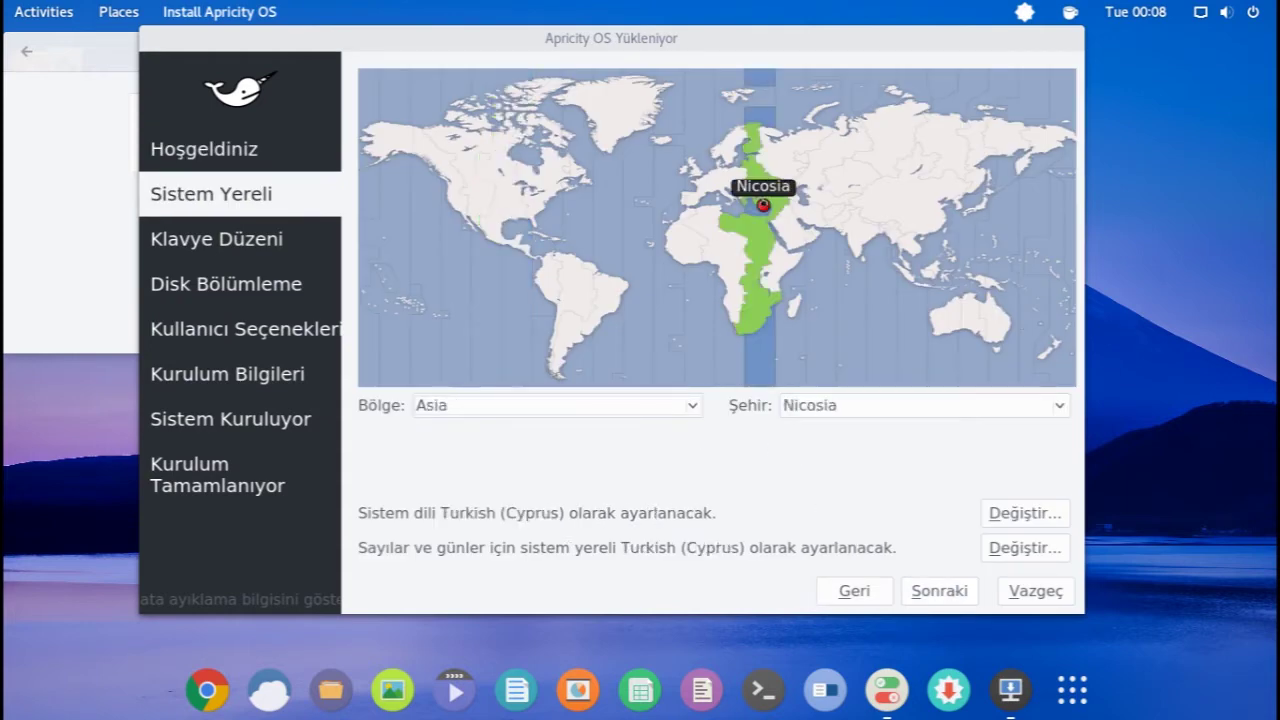
pyautogui.click(757, 196)
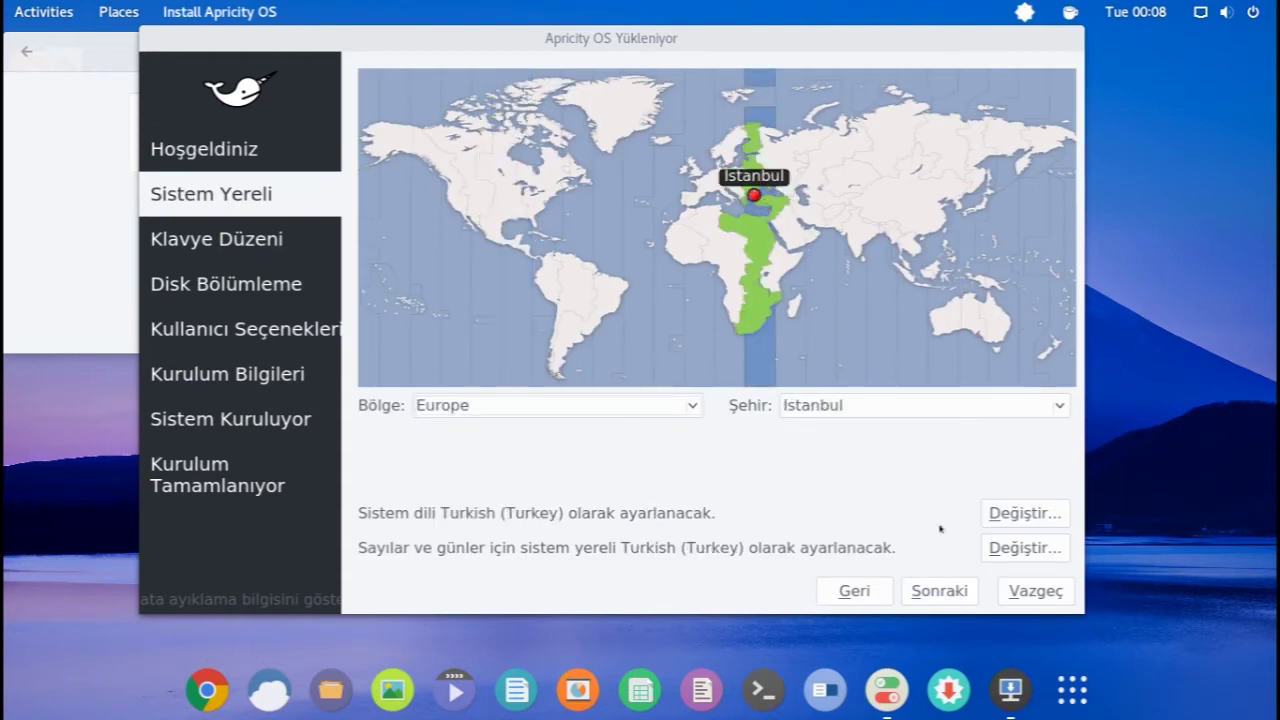
# - Select the Turkish keyboard layout and test typing Turkish characters like ü, ş, ç
pyautogui.click(938, 592)
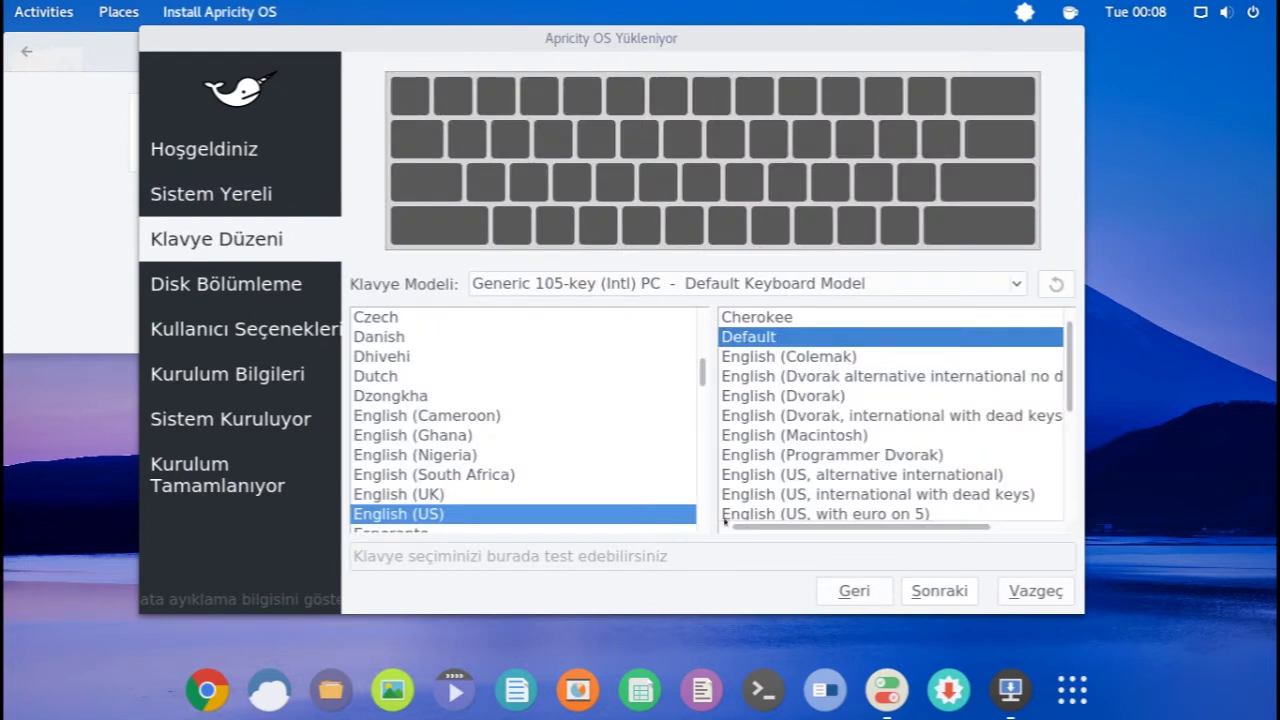
pyautogui.click(526, 551)
pyautogui.write('tyutu')
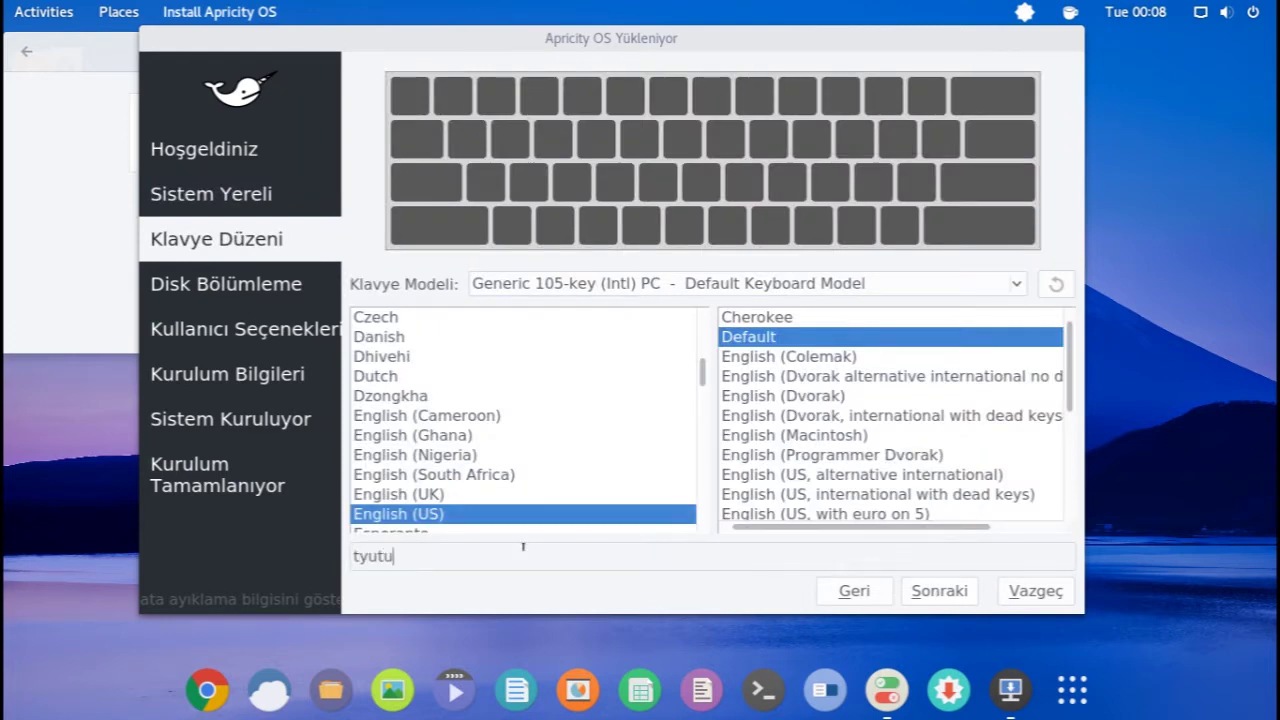
pyautogui.click(531, 374)
pyautogui.write('turkish')
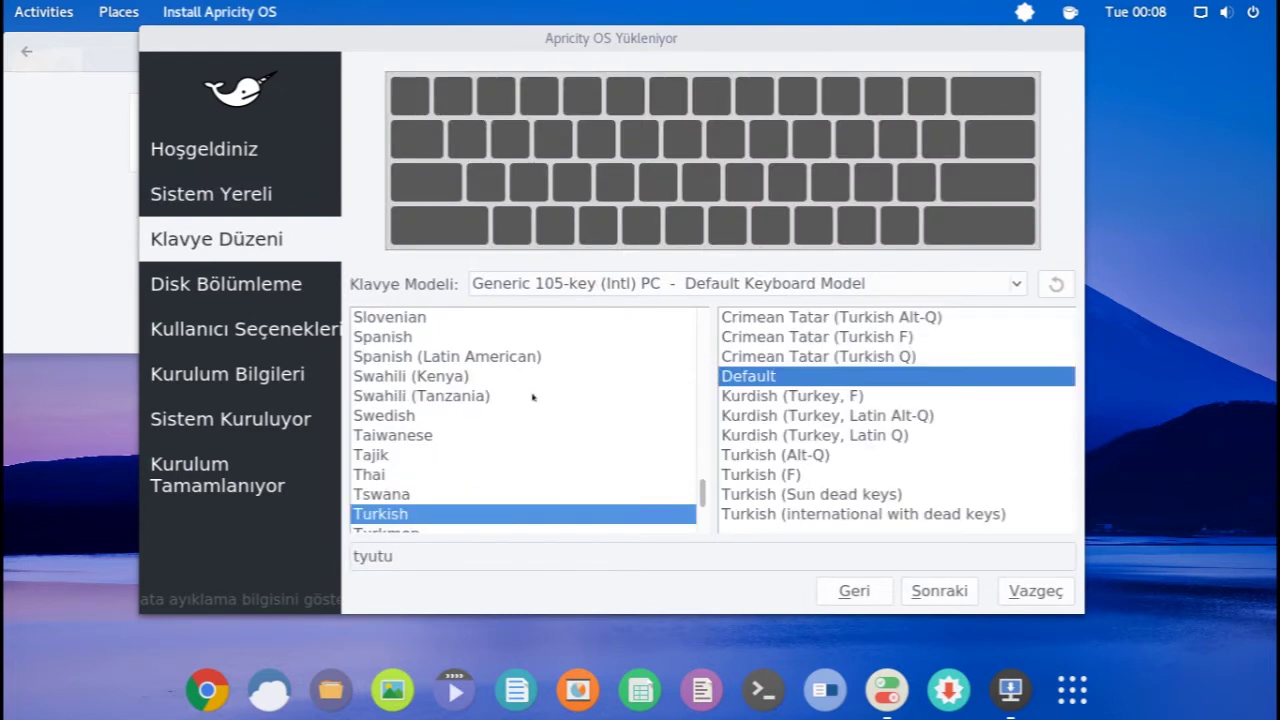
pyautogui.click(745, 548)
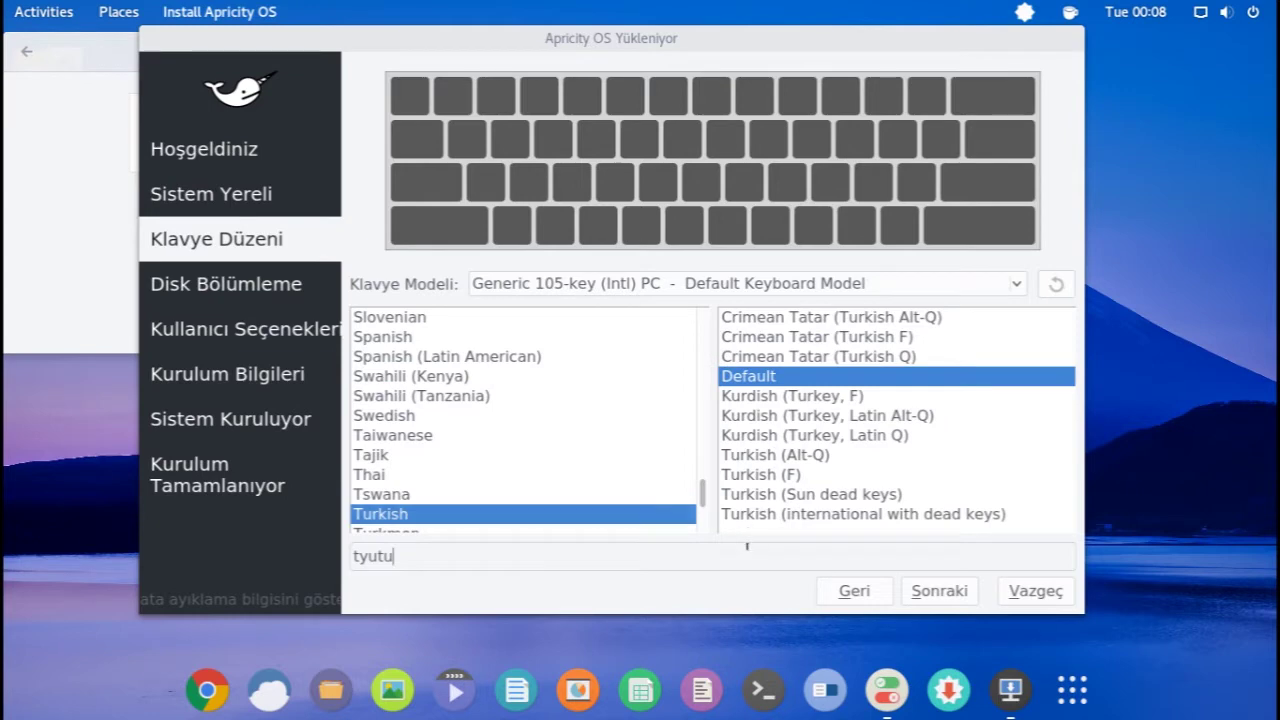
pyautogui.write('ü,işç')
# - Decline cancelling the installation and choose to erase the whole 32.0 GiB disk
pyautogui.click(1024, 586)
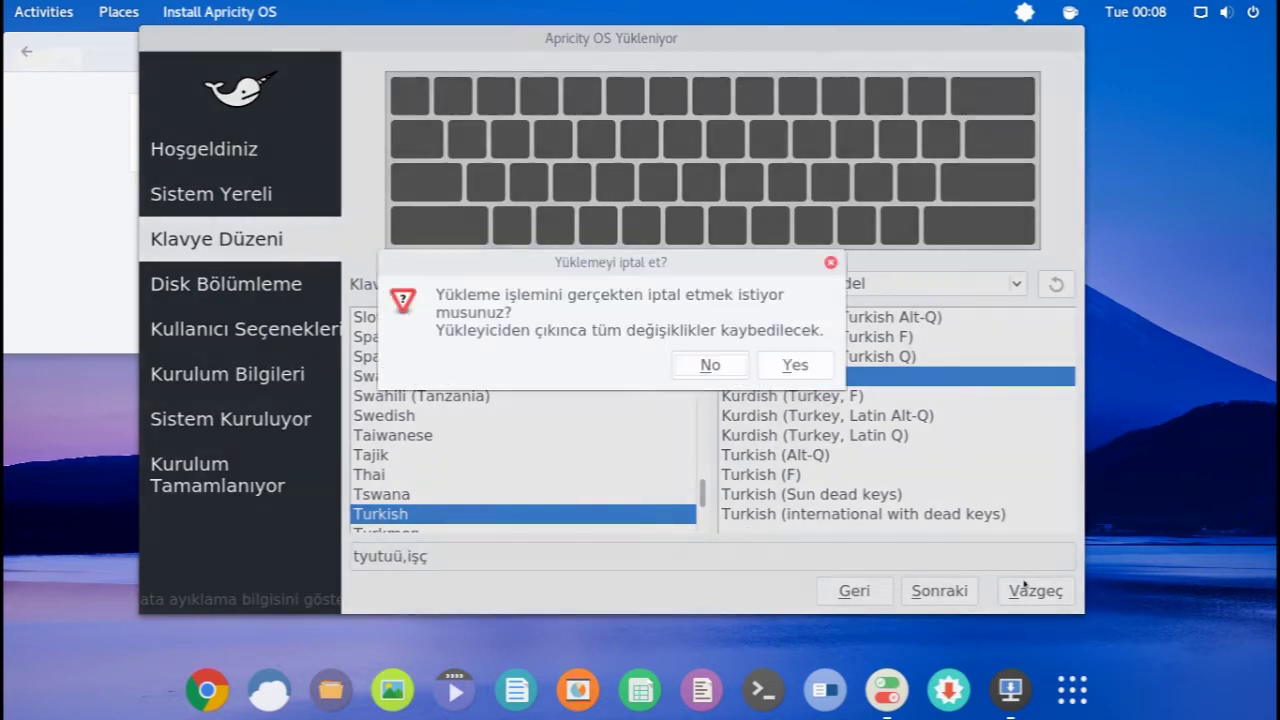
pyautogui.click(714, 364)
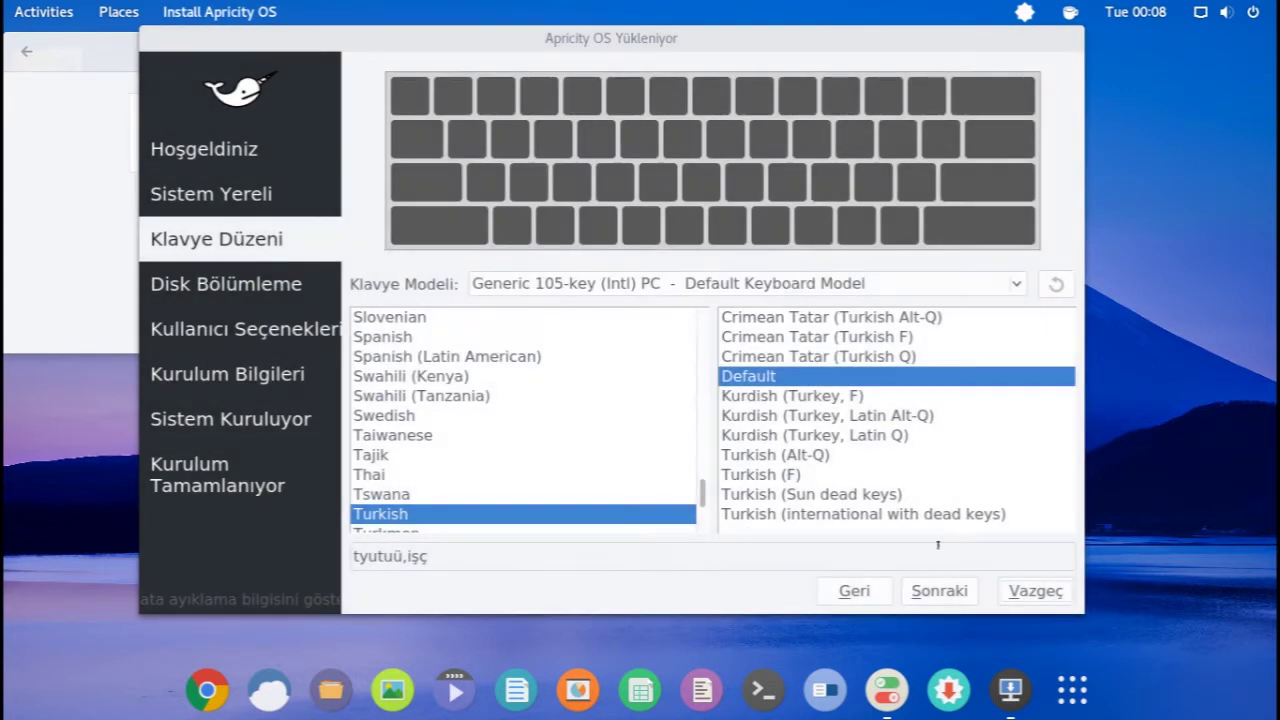
pyautogui.click(924, 588)
pyautogui.click(466, 130)
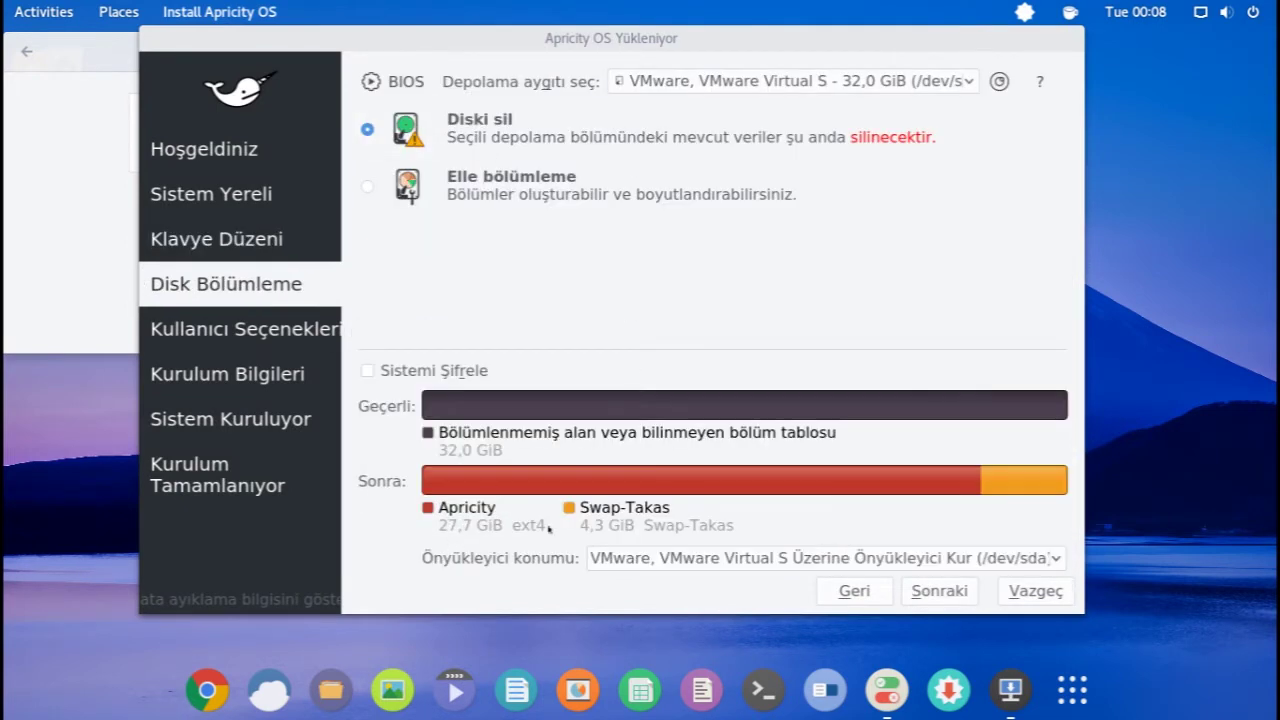
# - Switch to Elle bölümleme and create a new MBR partition table, selecting the 32,0 GiB free space
pyautogui.click(498, 203)
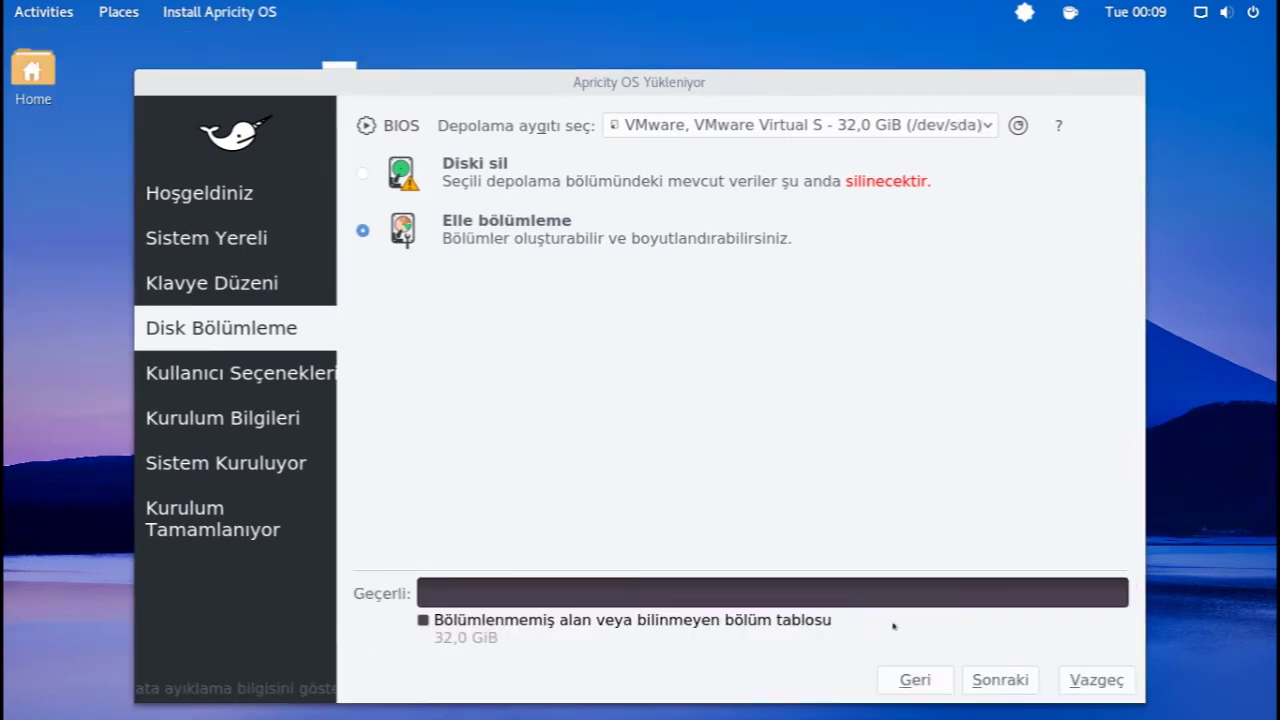
pyautogui.click(1000, 680)
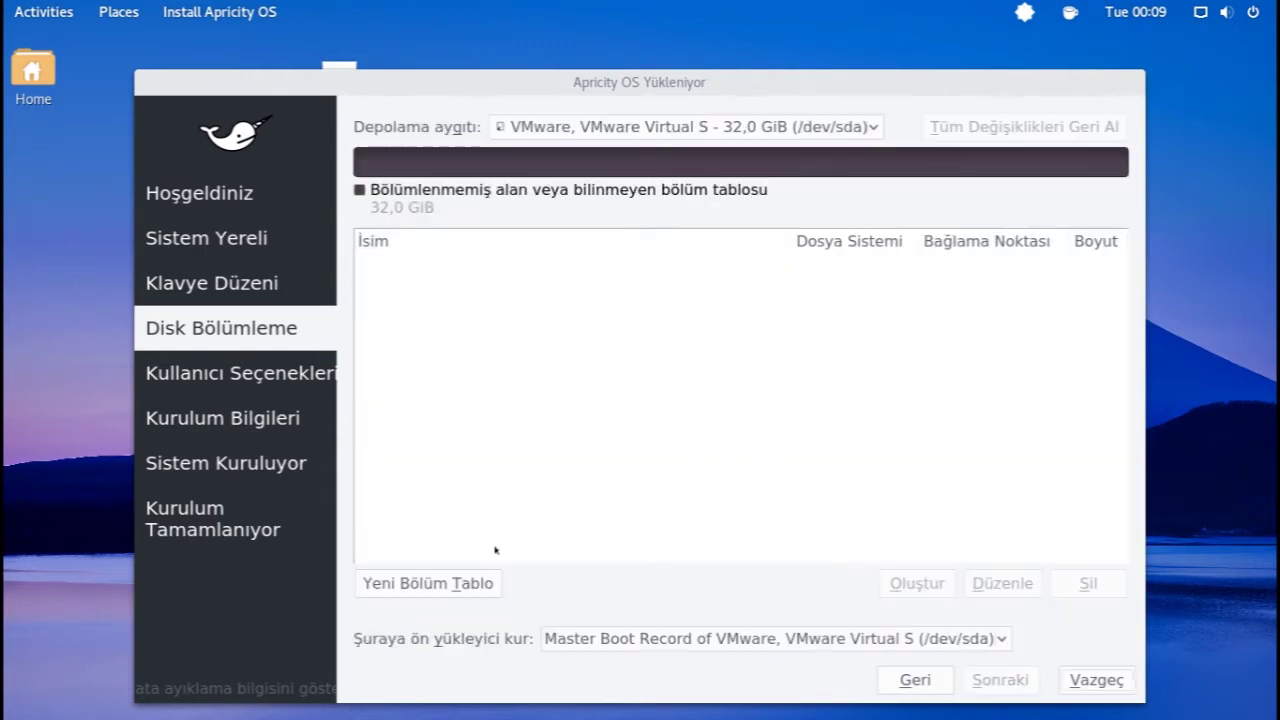
pyautogui.click(459, 582)
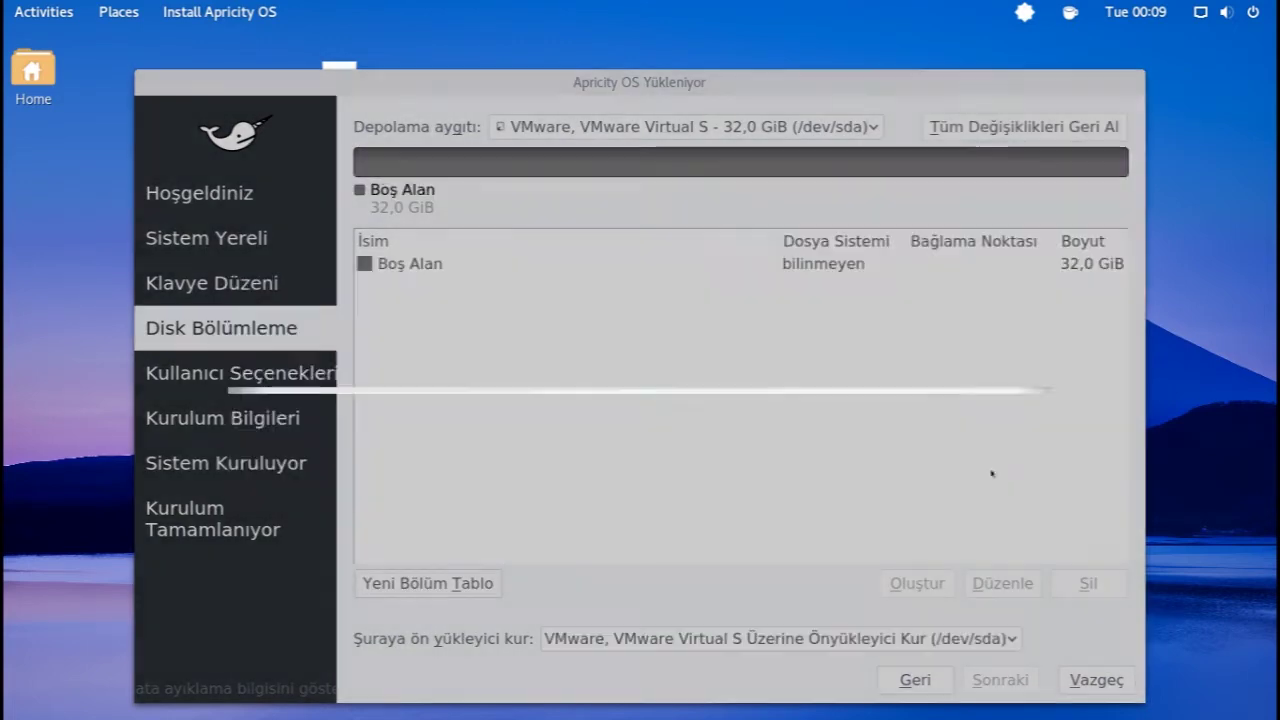
pyautogui.click(988, 474)
pyautogui.click(492, 266)
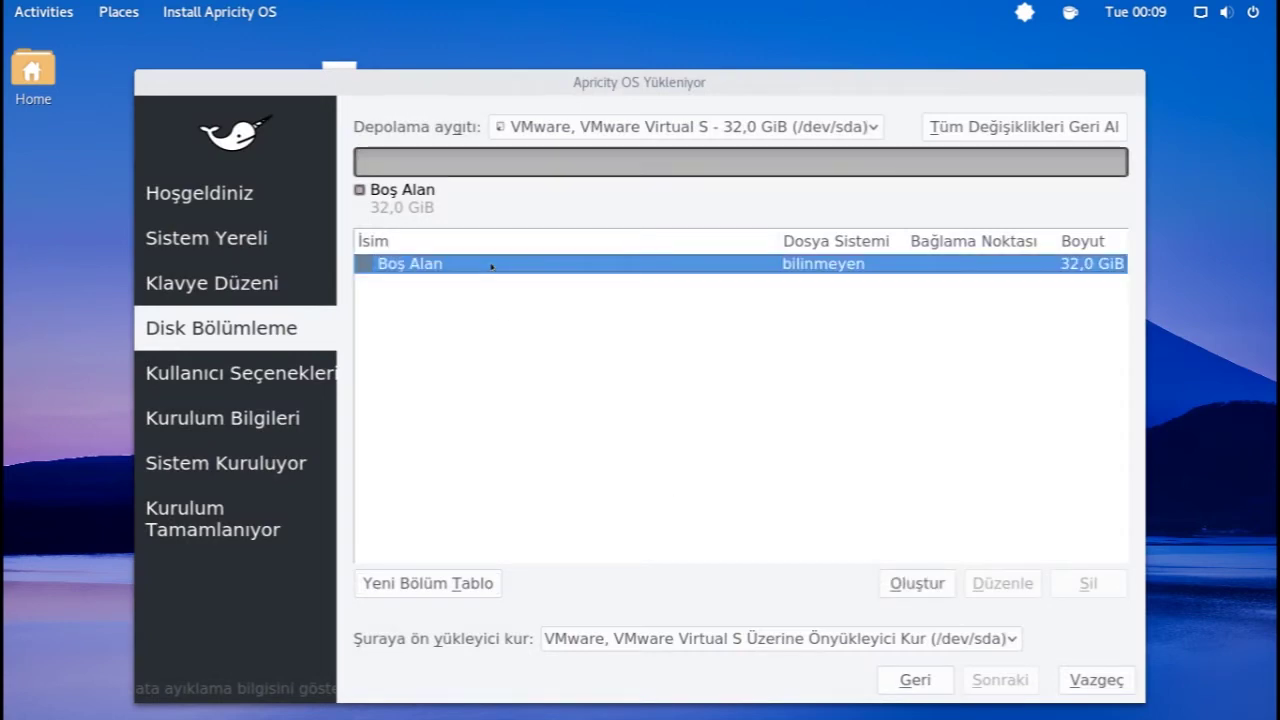
pyautogui.click(445, 585)
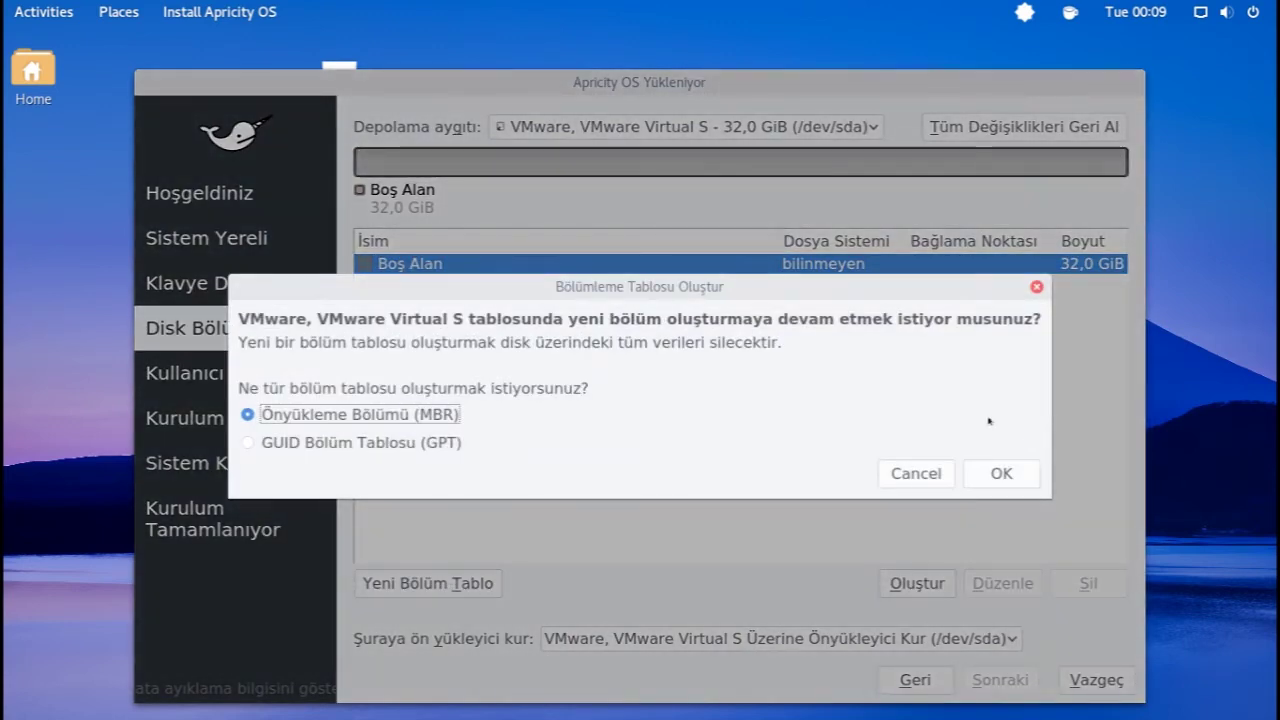
pyautogui.click(917, 472)
# - Create a 2048 MiB linuxswap partition with the swap flag in the free space
pyautogui.click(929, 583)
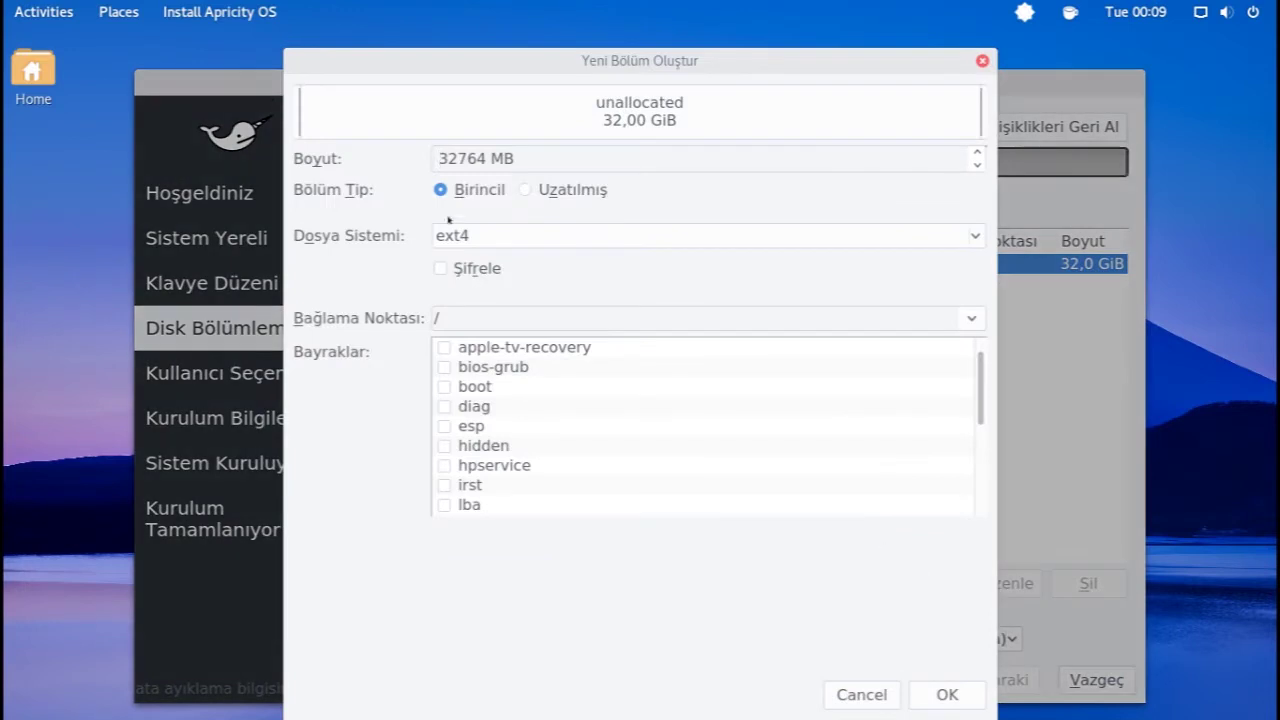
pyautogui.doubleClick(486, 160)
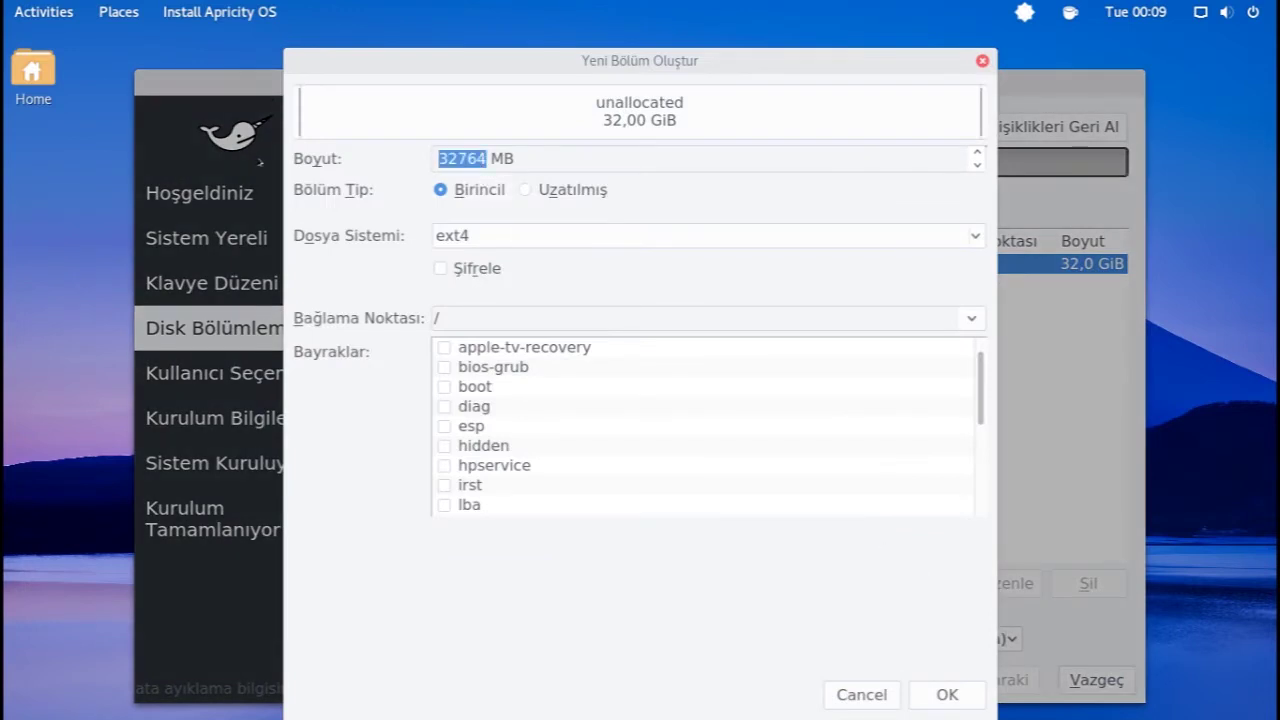
pyautogui.press('Down')
pyautogui.write('2048')
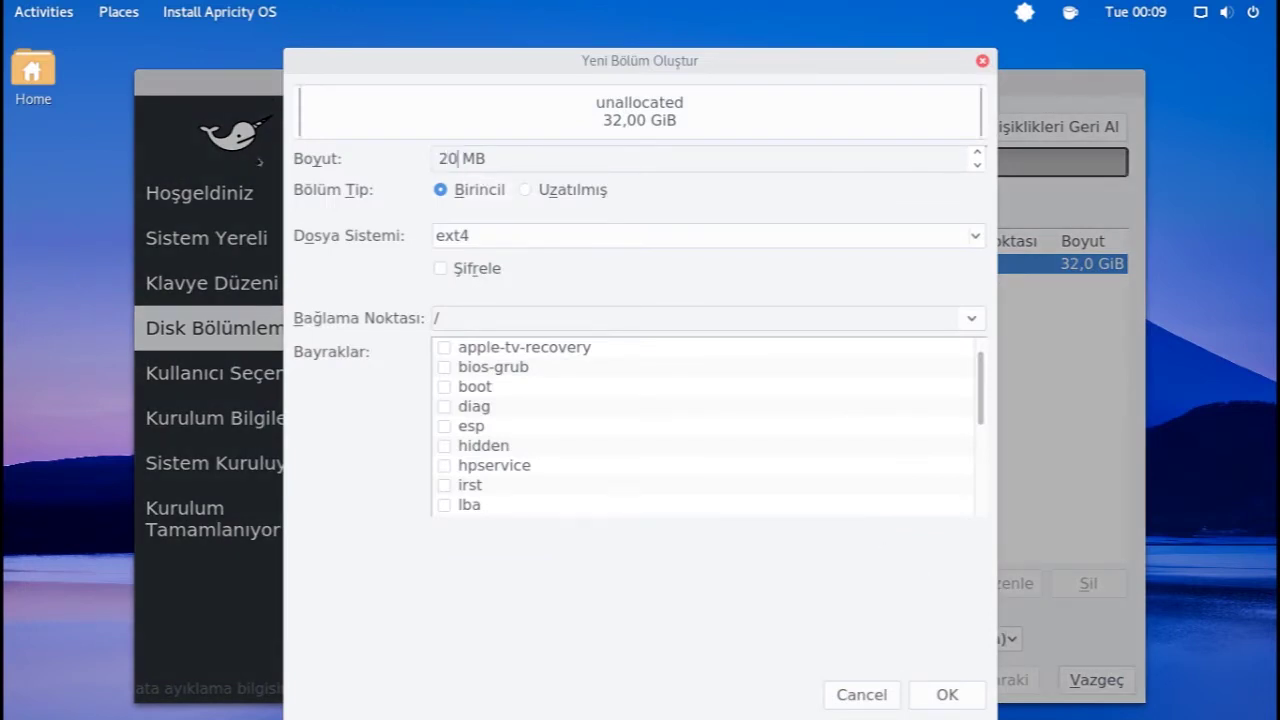
pyautogui.click(484, 230)
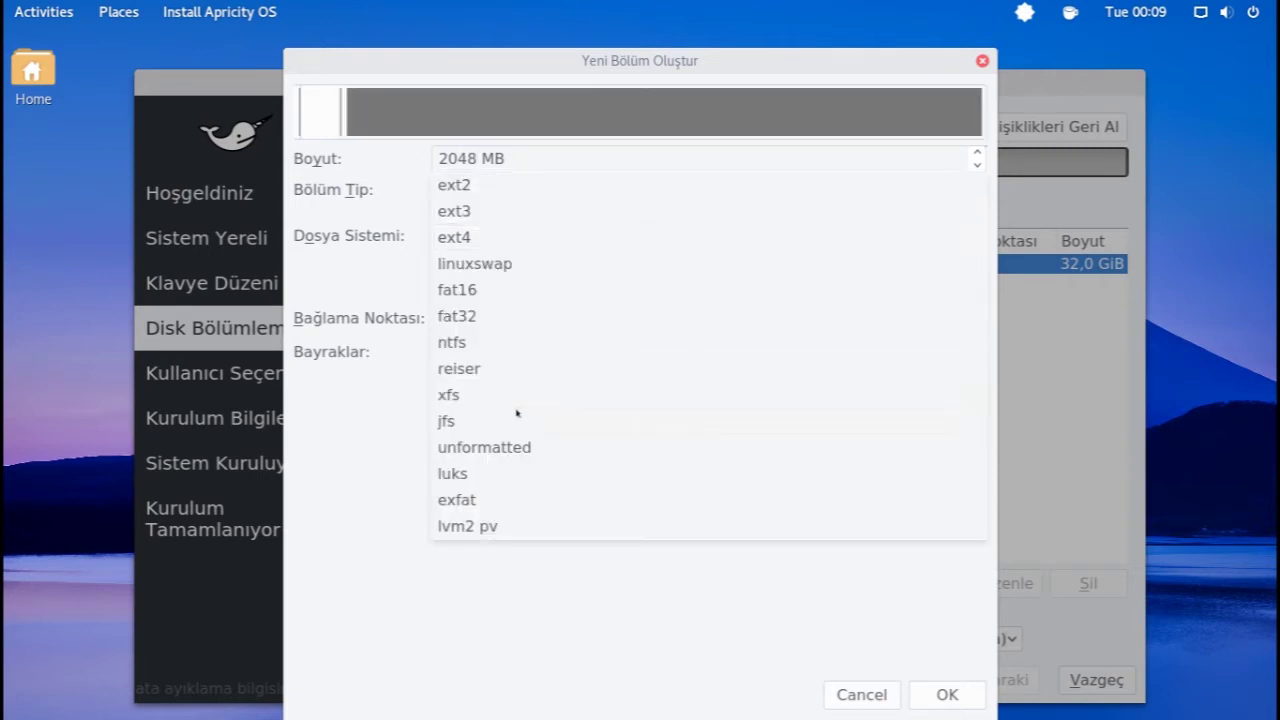
pyautogui.click(480, 270)
pyautogui.scroll(-3, 543, 423)
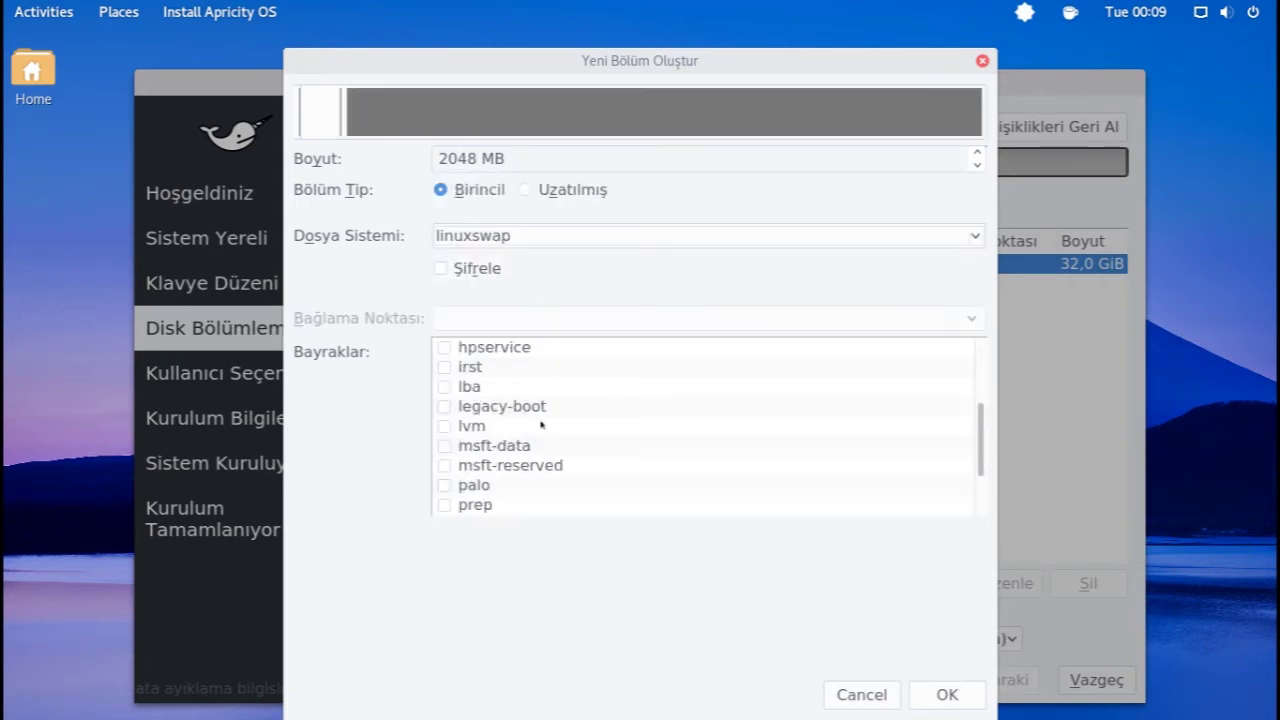
pyautogui.click(445, 505)
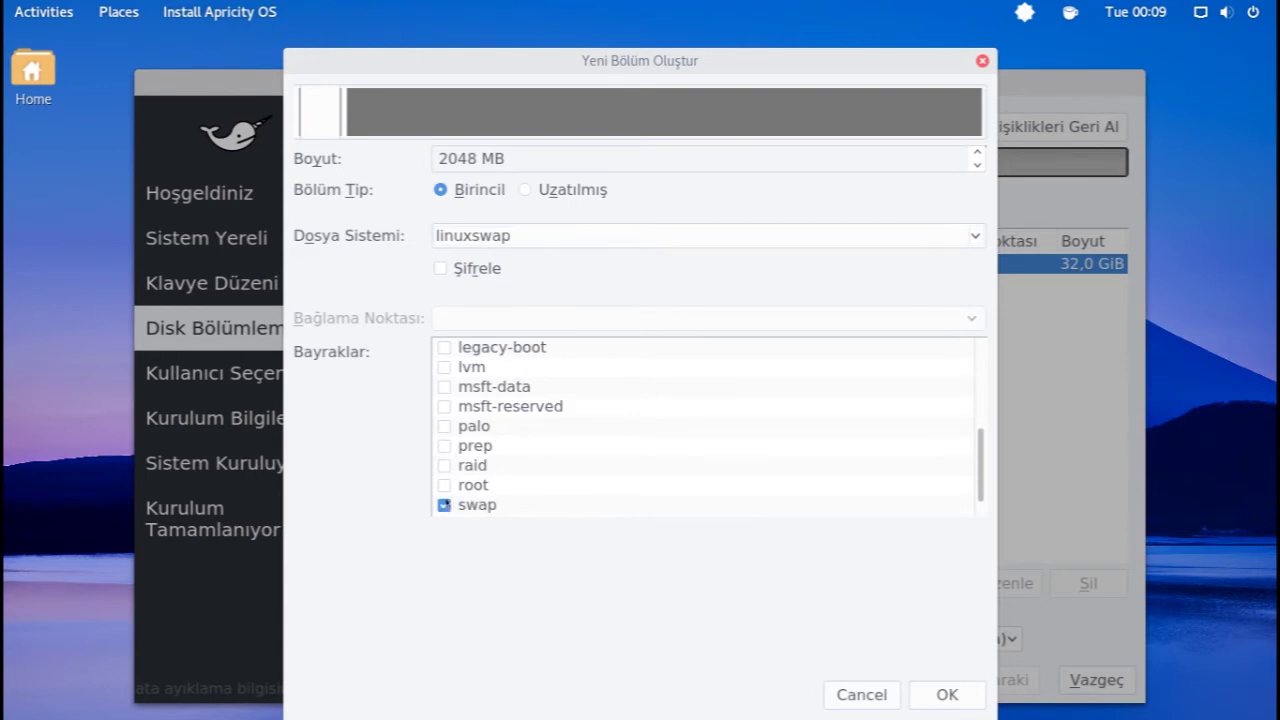
pyautogui.click(935, 694)
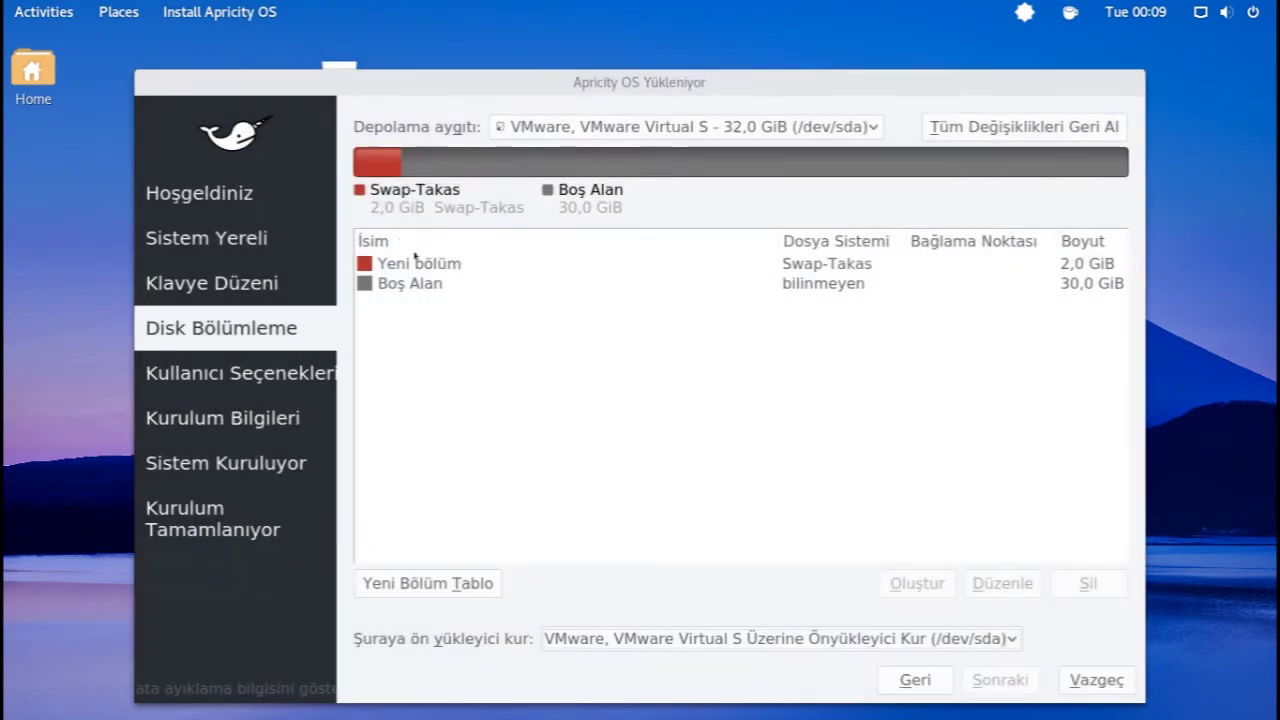
# - Add a 30 GiB ext4 root partition mounted at / in the remaining free space
pyautogui.click(414, 283)
pyautogui.click(915, 583)
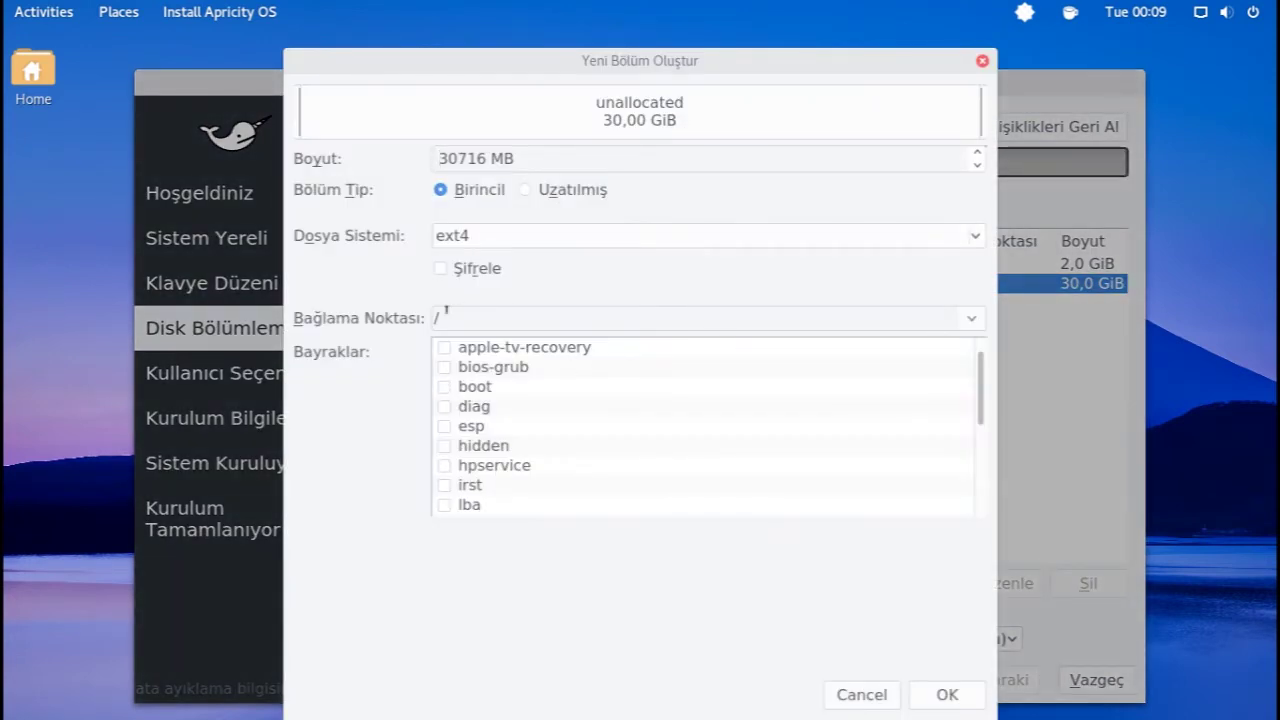
pyautogui.click(947, 695)
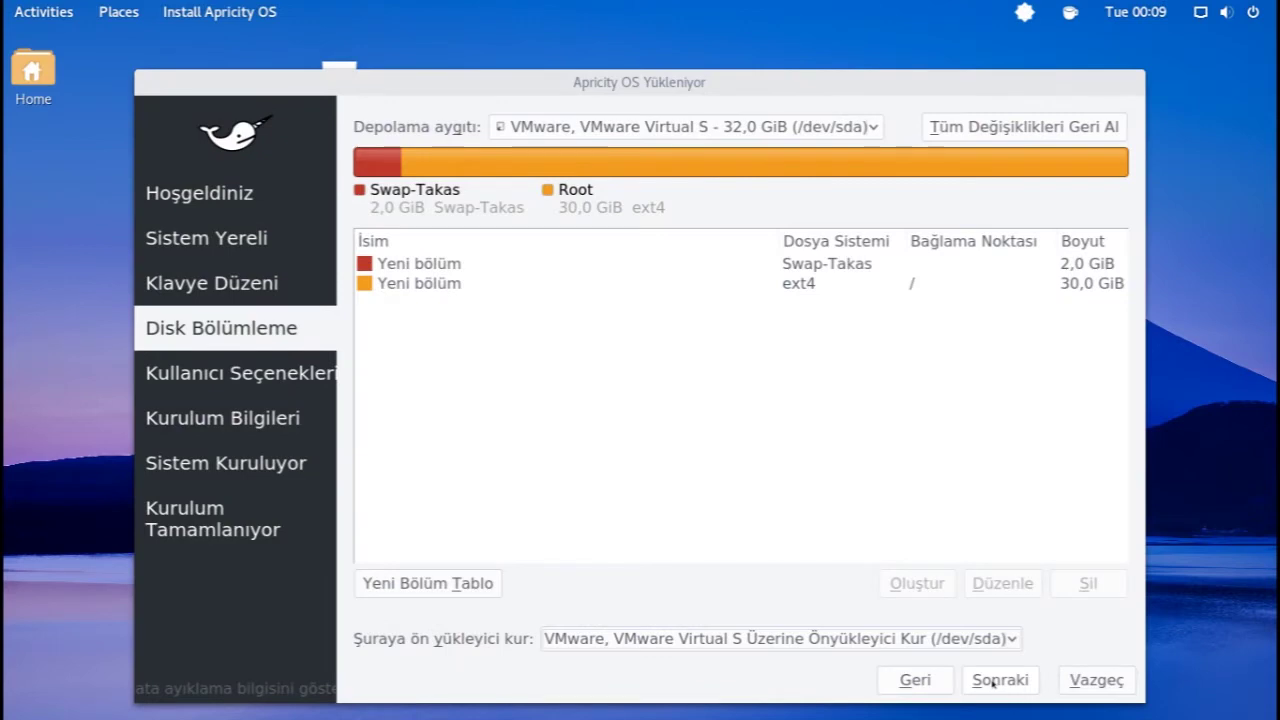
# - Enter the user's full name and change the computer name ending to 'apticity'
pyautogui.click(993, 682)
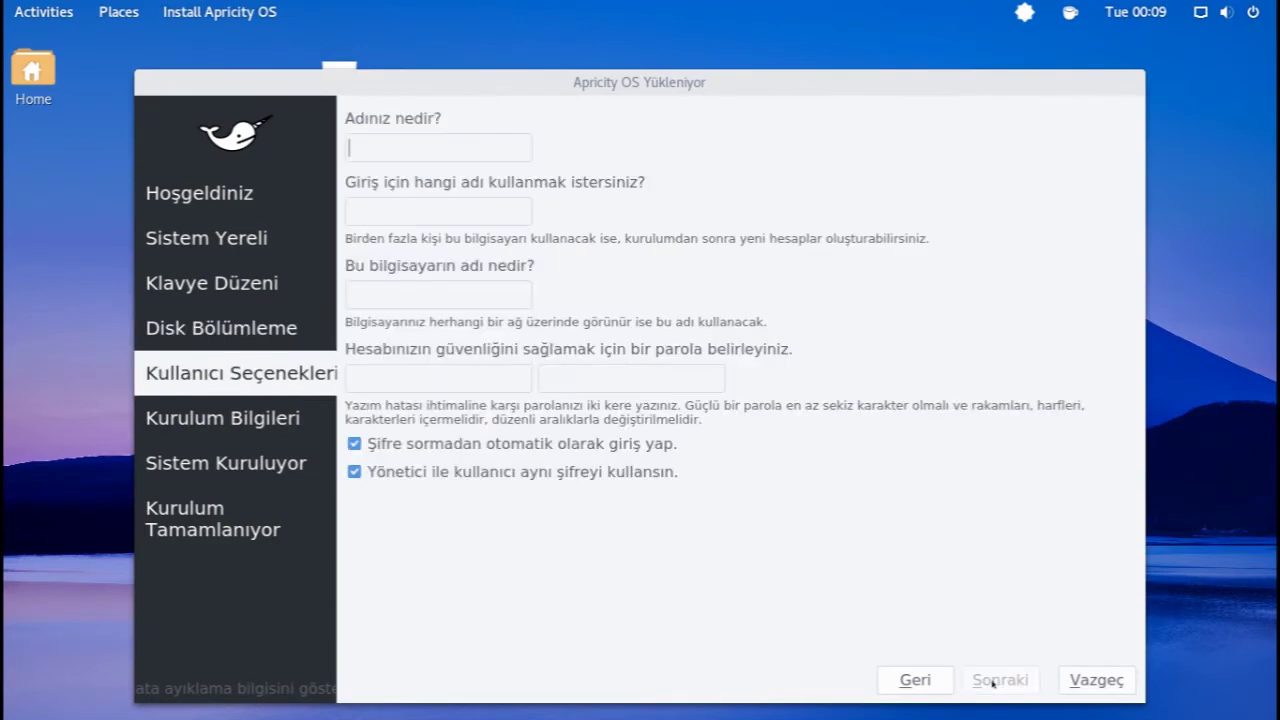
pyautogui.click(915, 680)
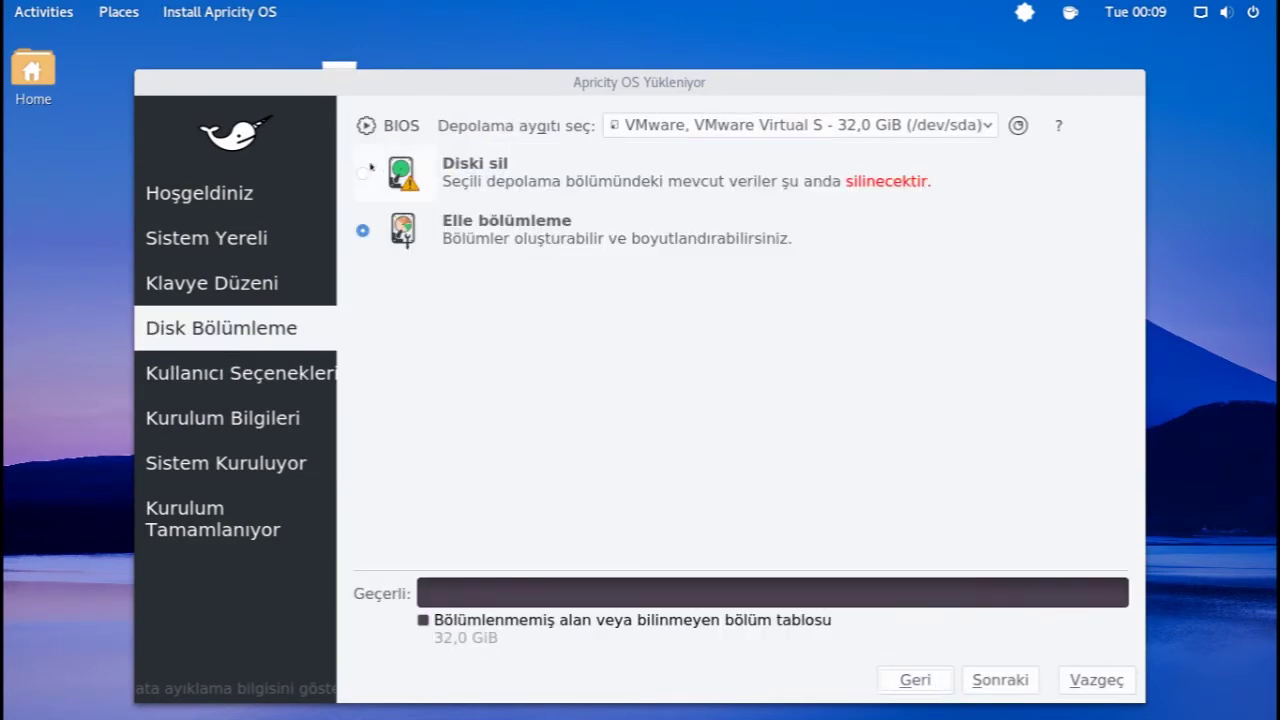
pyautogui.click(1002, 680)
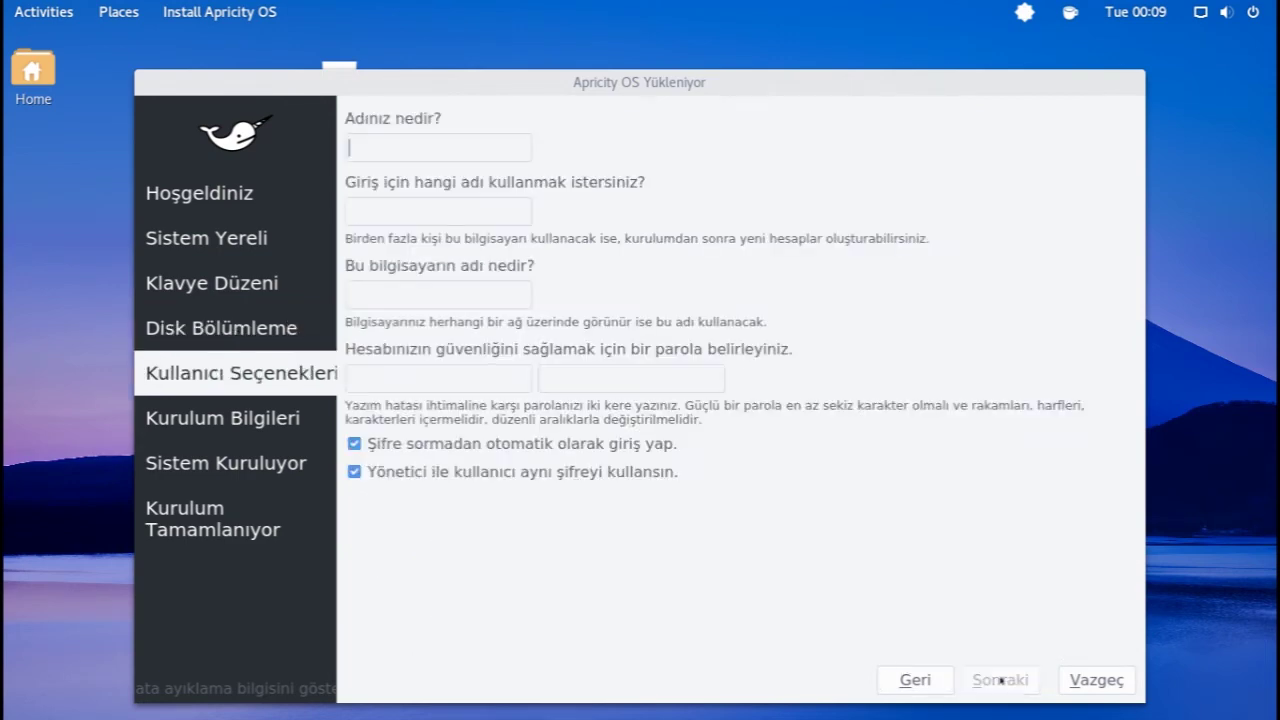
pyautogui.click(387, 148)
pyautogui.write('Ozan')
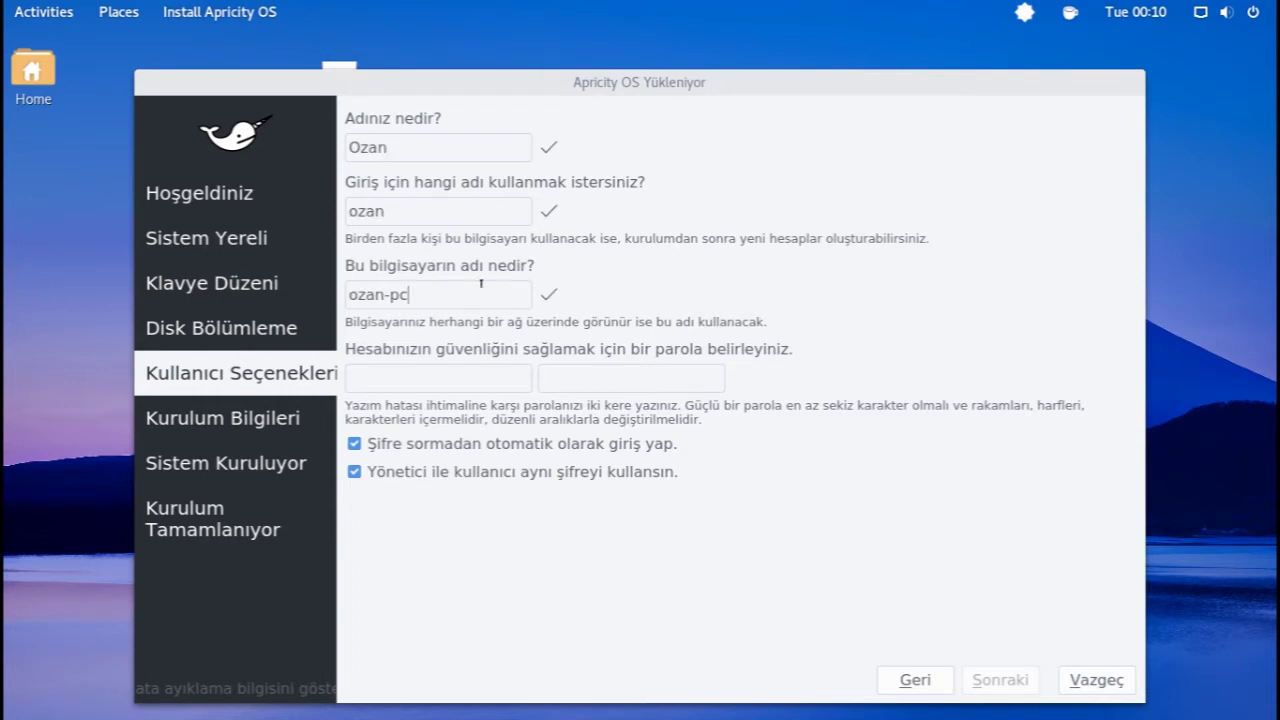
pyautogui.click(481, 283)
pyautogui.press('BackSpace')
pyautogui.press('BackSpace')
pyautogui.write('apt')
pyautogui.write('ici')
pyautogui.write('ty')
# - Enter the account password, keep auto-login and shared admin password enabled, and continue
pyautogui.click(453, 368)
pyautogui.write('12345678')
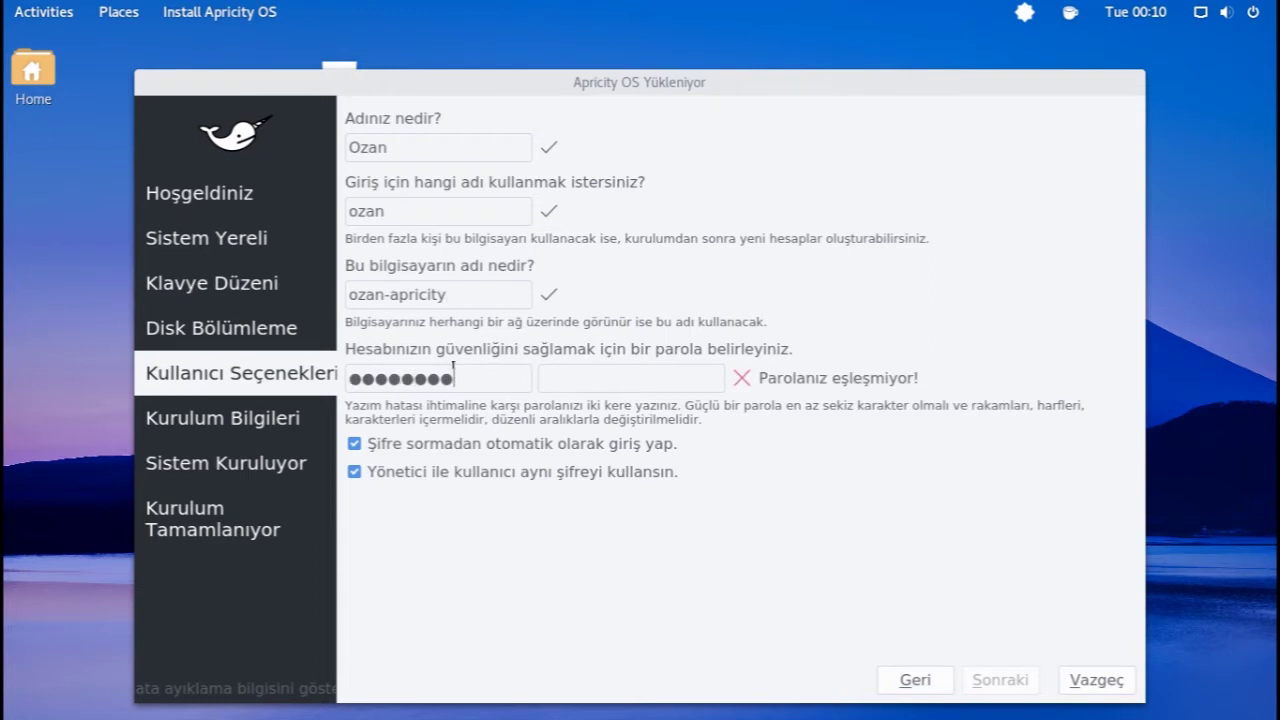
pyautogui.click(542, 370)
pyautogui.write('12345678')
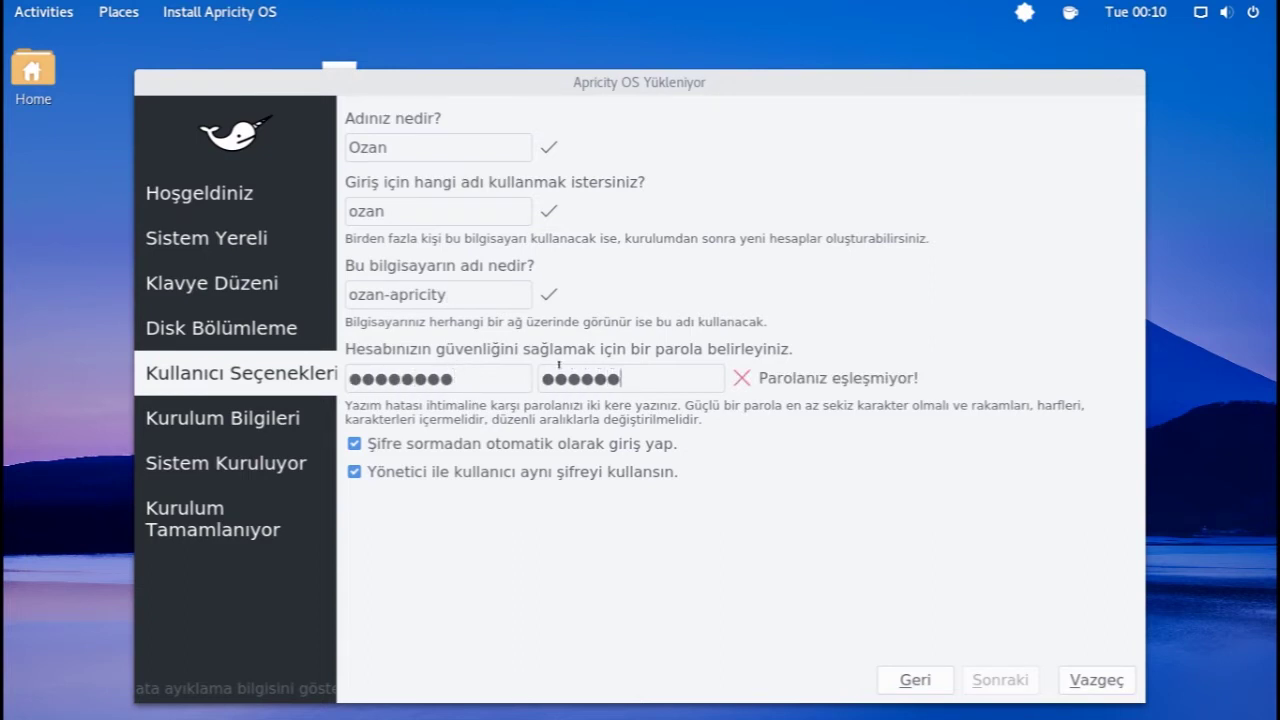
pyautogui.click(528, 443)
pyautogui.click(524, 448)
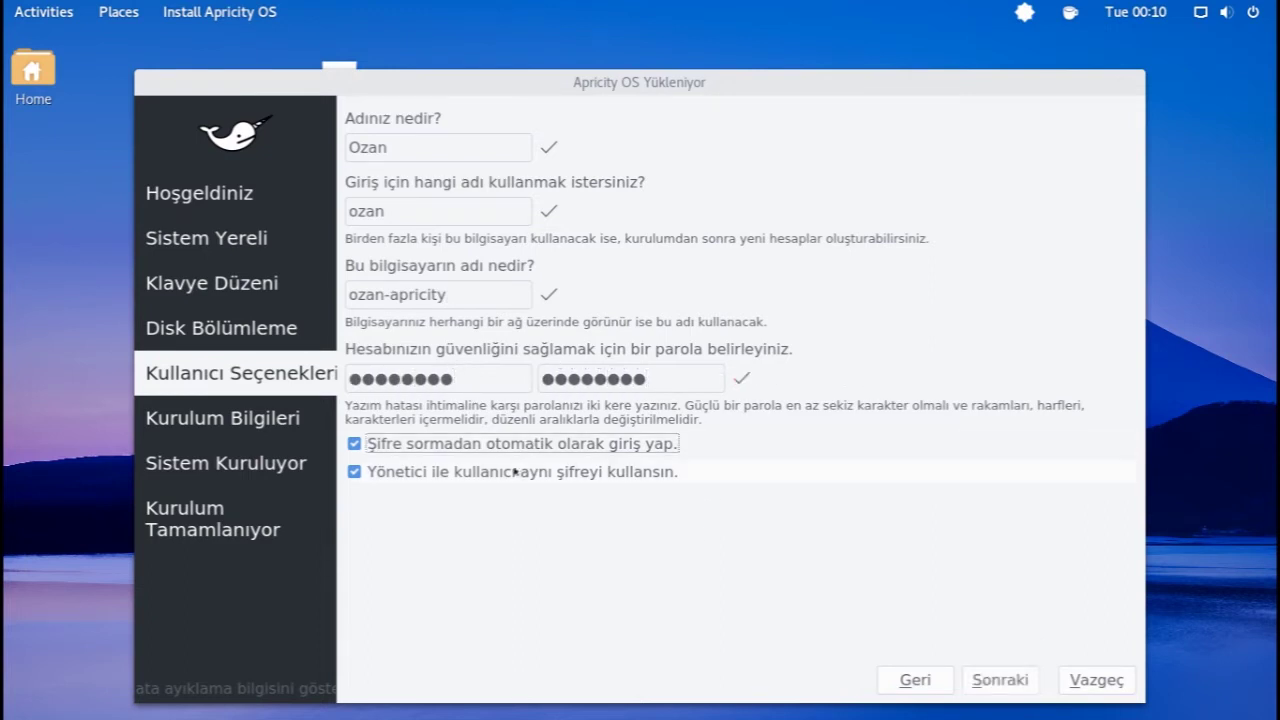
pyautogui.doubleClick(516, 471)
pyautogui.click(525, 465)
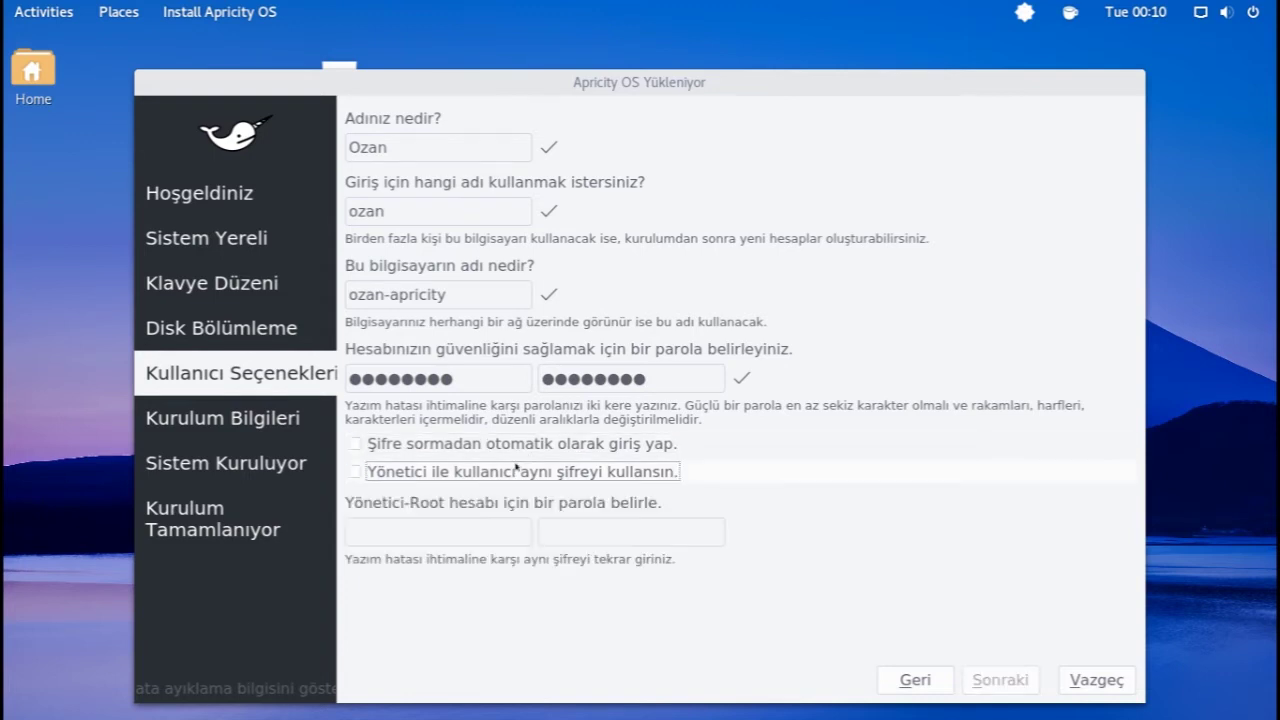
pyautogui.click(525, 465)
pyautogui.doubleClick(525, 448)
pyautogui.click(990, 678)
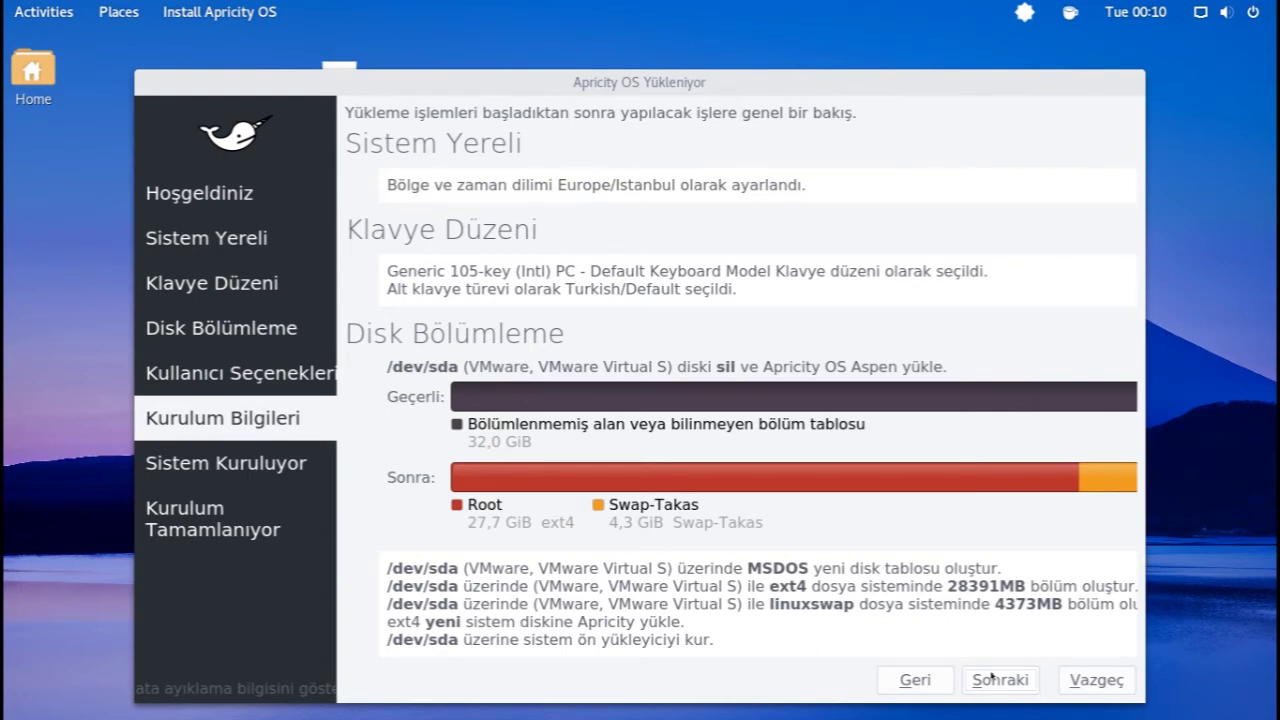
# - Start installing Apricity OS from the Kurulum Bilgileri summary and wait until it completes
pyautogui.click(991, 677)
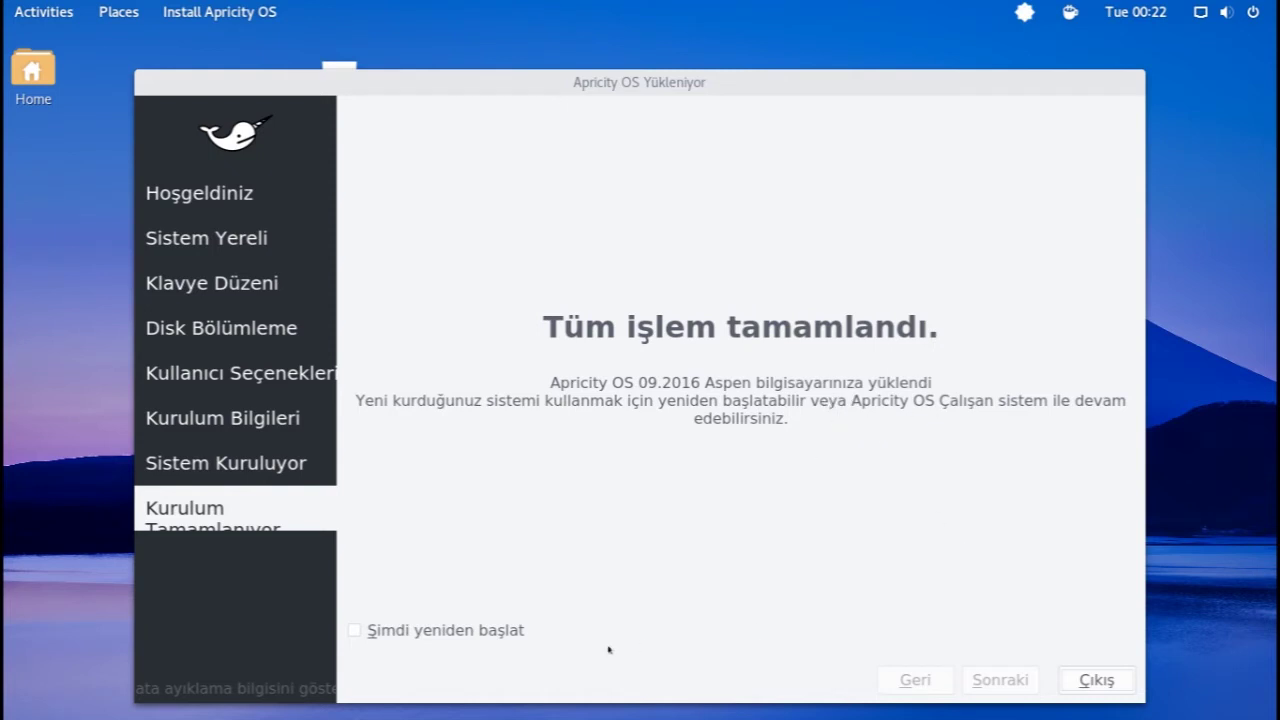
# - Tick 'Şimdi yeniden başlat' and exit the installer to reboot
pyautogui.click(499, 630)
pyautogui.click(1081, 675)
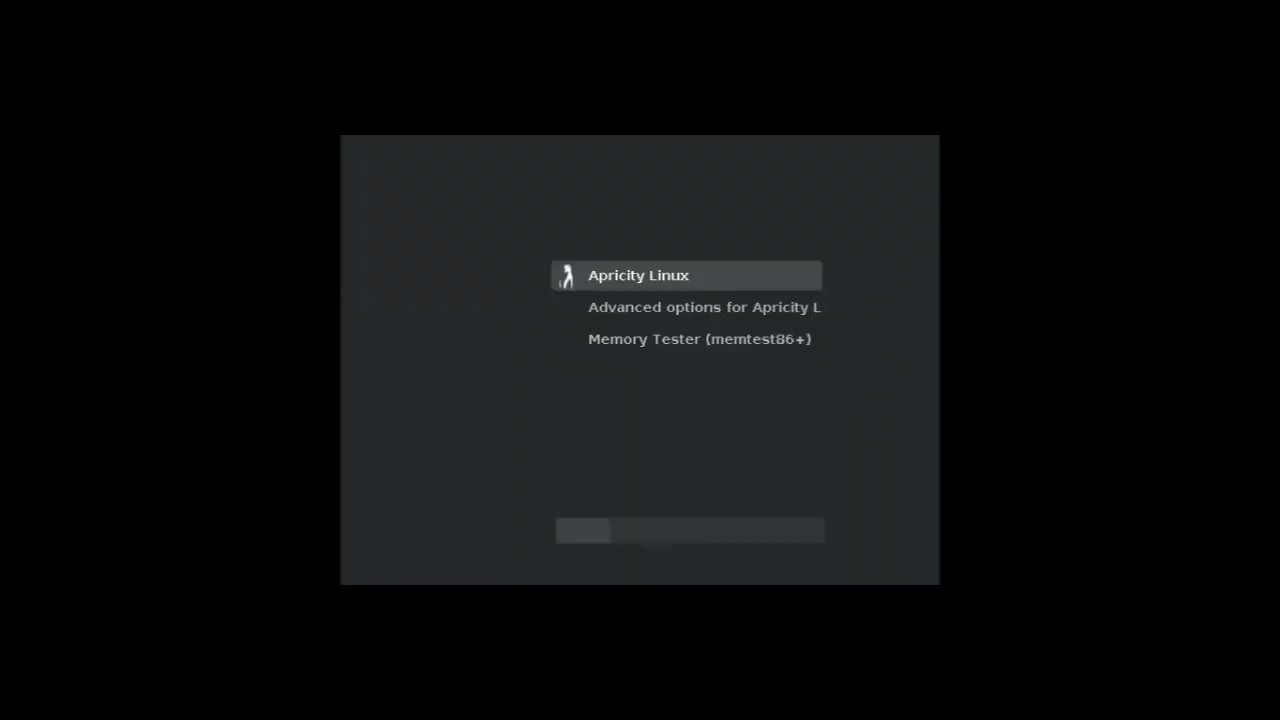
# - Boot the 'Apricity Linux' GRUB entry and wait for the Turkish desktop to load
pyautogui.press('Return')
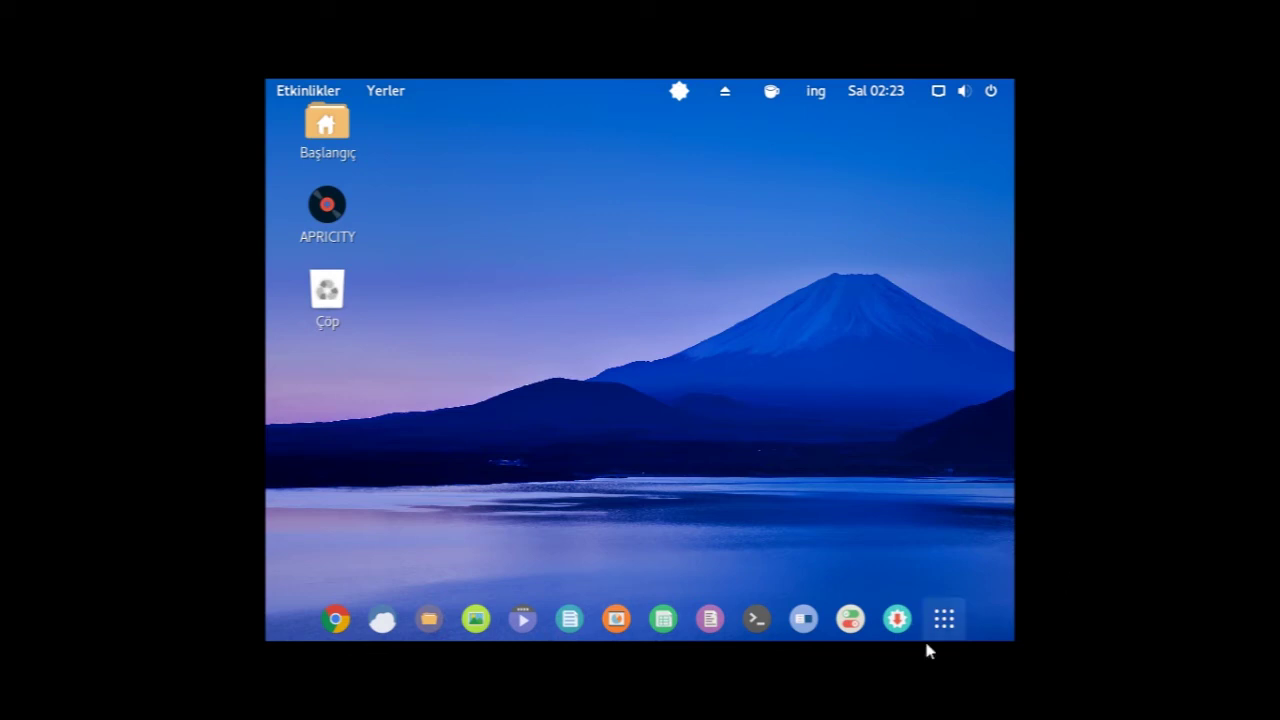
# - Open Ekranlar via an 'ekr' search, keep a larger screen resolution, and close it
pyautogui.press('super')
pyautogui.write('d')
pyautogui.press('BackSpace')
pyautogui.write('ekr')
pyautogui.click(749, 350)
pyautogui.click(816, 90)
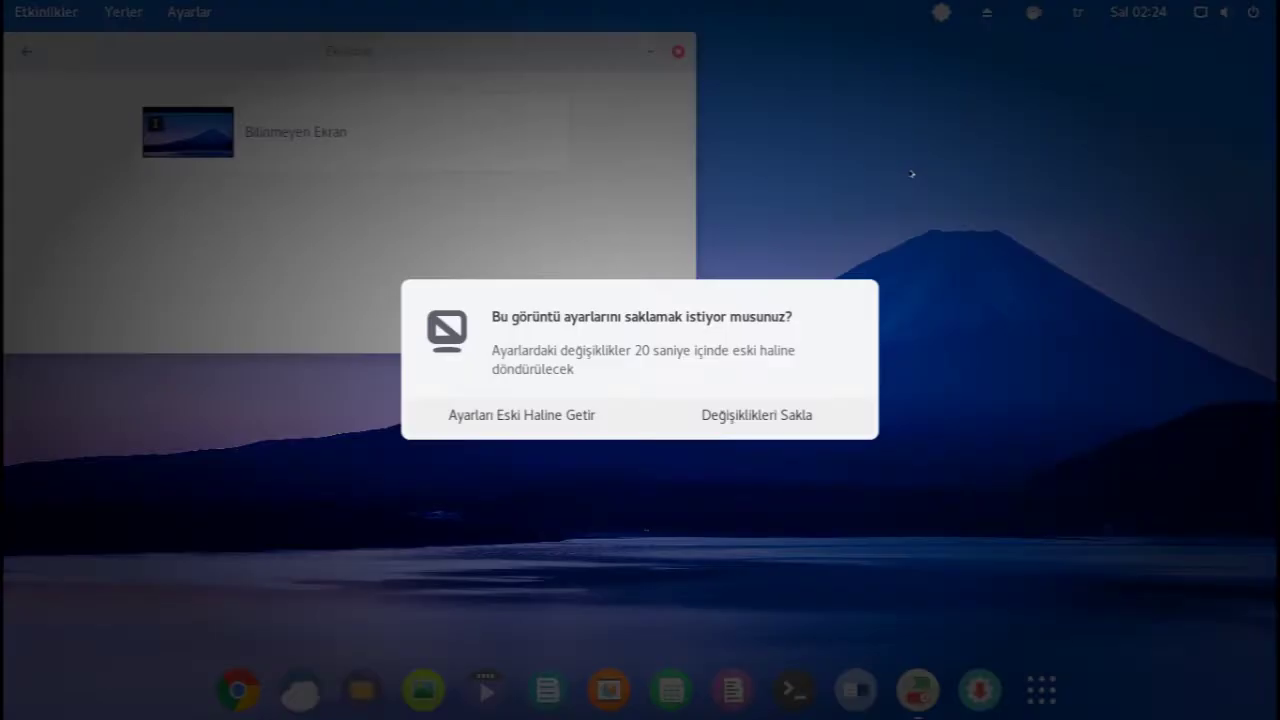
pyautogui.click(797, 417)
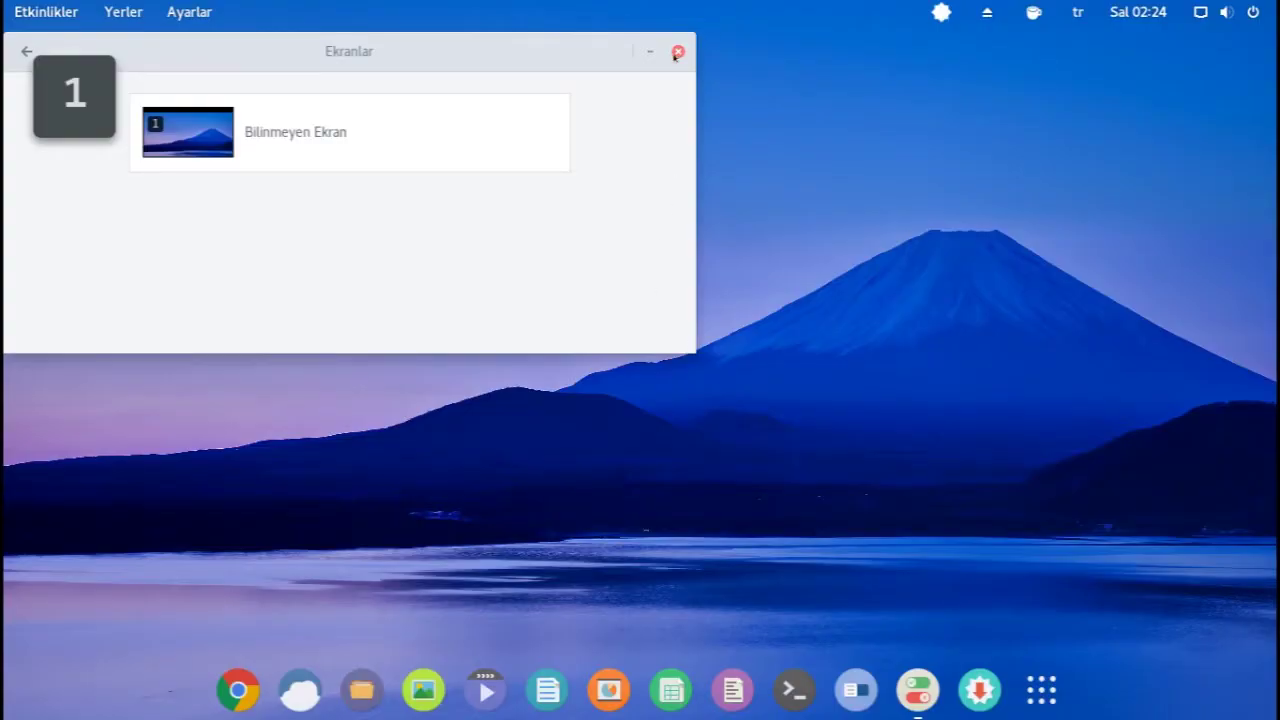
pyautogui.click(677, 52)
# - Browse the full application grid, then close it
pyautogui.click(1041, 690)
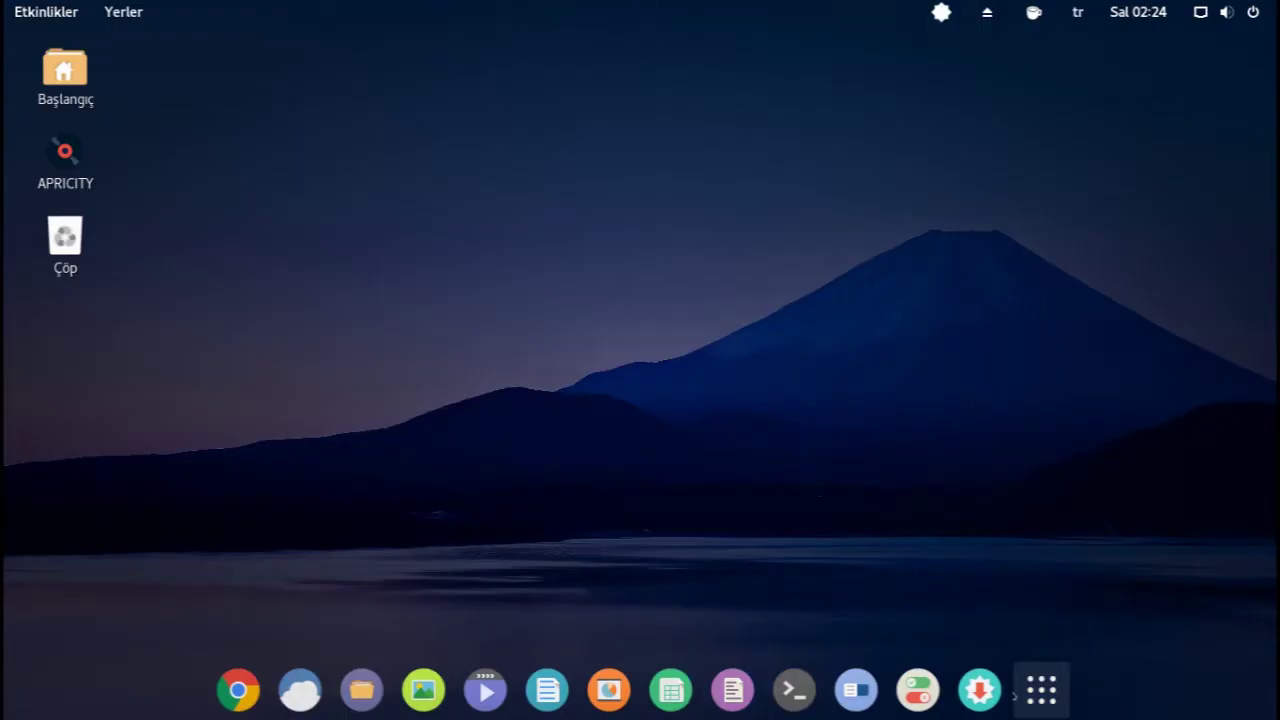
pyautogui.scroll(-1, 851, 438)
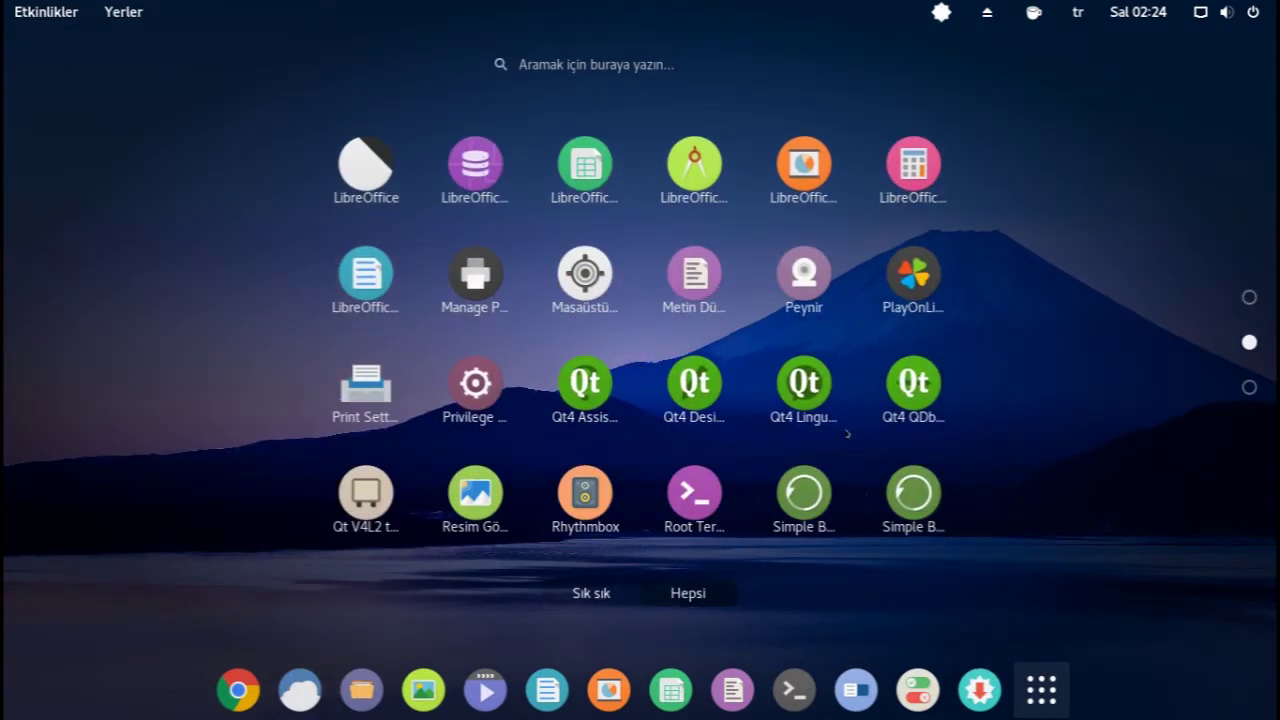
pyautogui.scroll(-1, 848, 434)
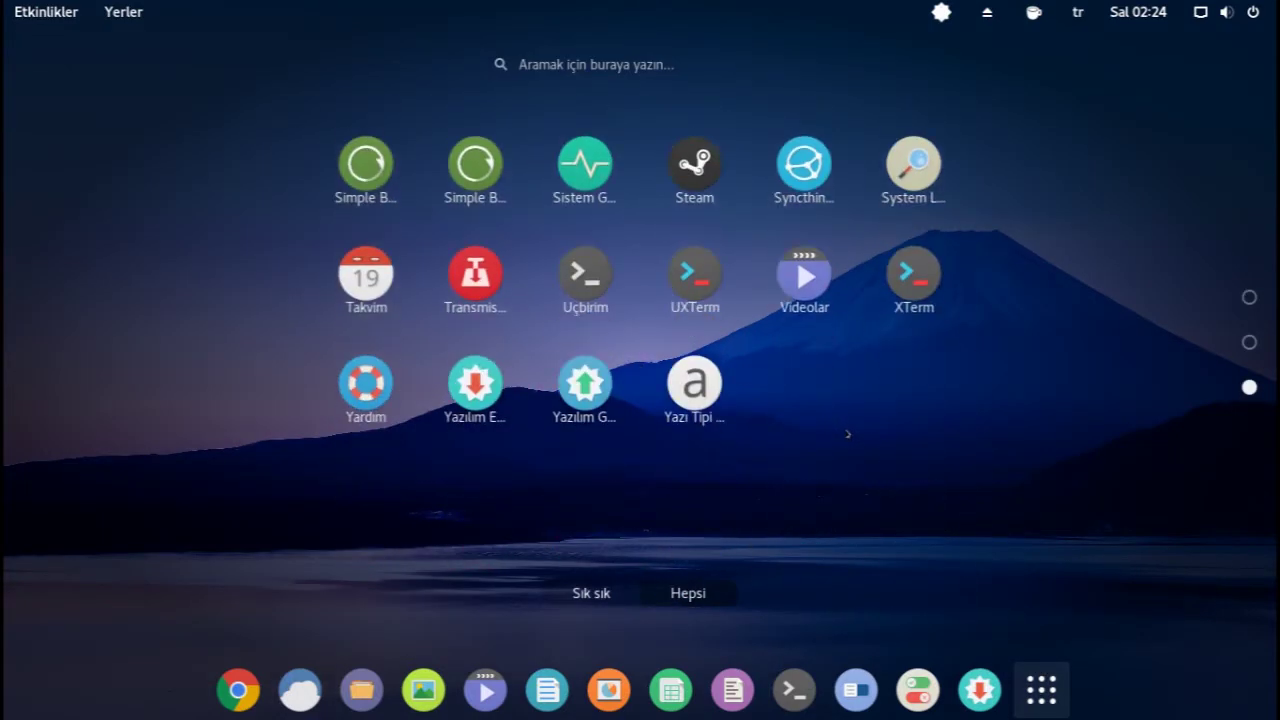
pyautogui.scroll(2, 848, 434)
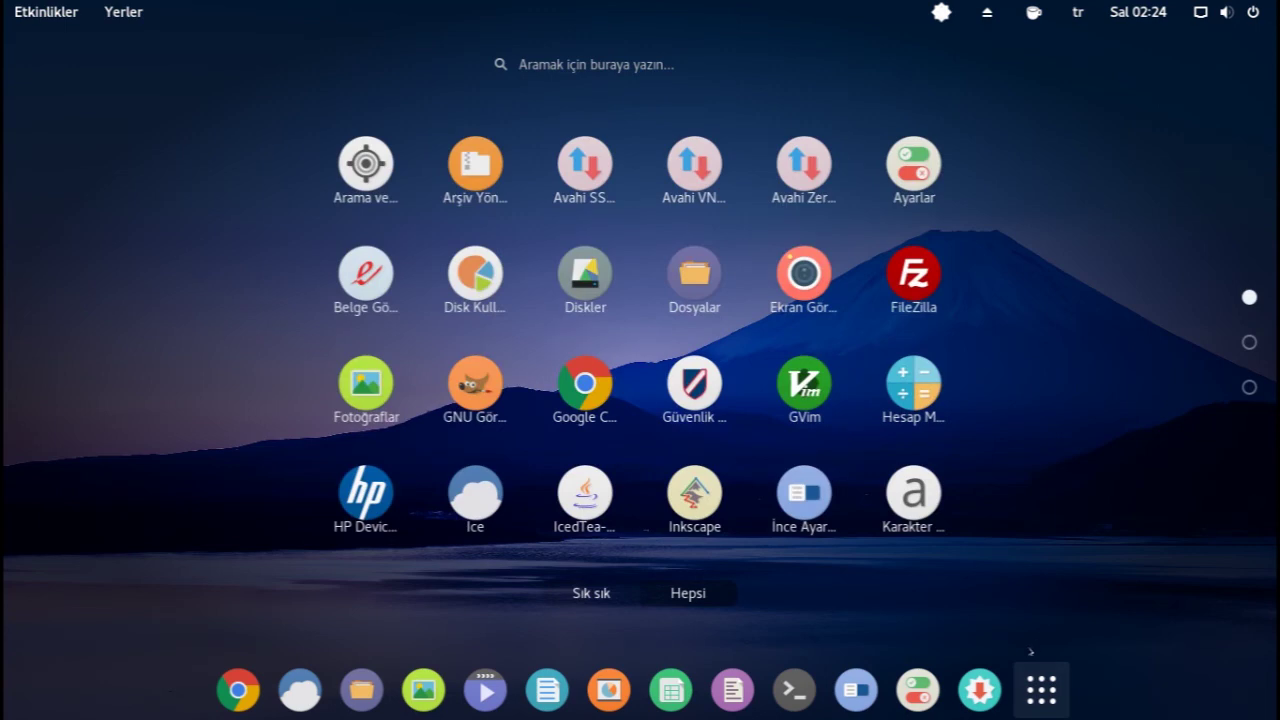
pyautogui.click(1041, 681)
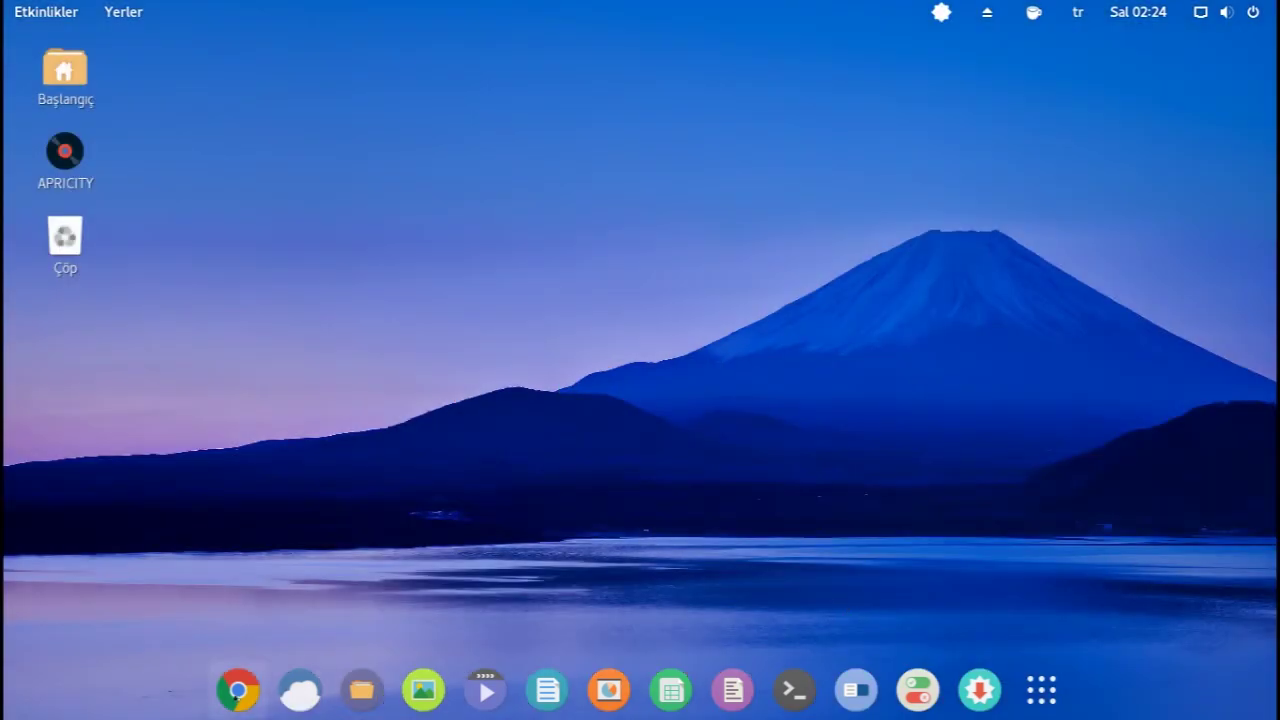
# - In Ice, create a 'Twitter' app for twitter.com under Internet using the site favicon
pyautogui.click(310, 690)
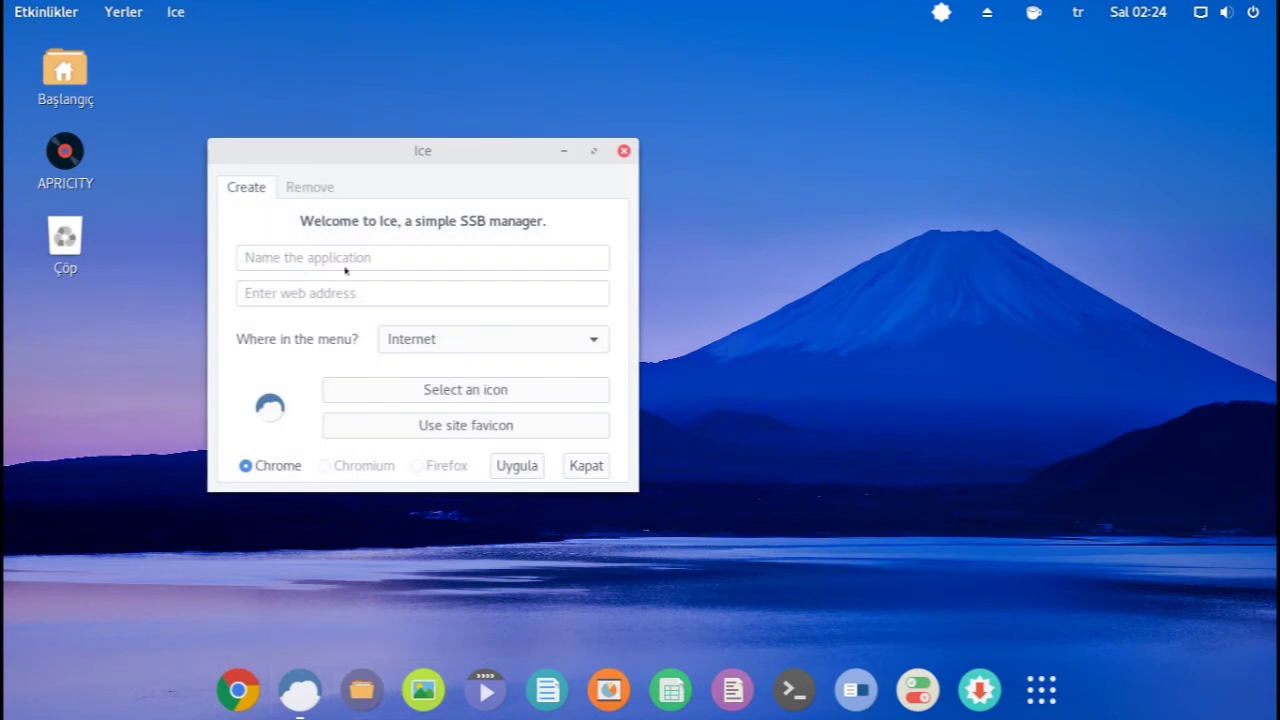
pyautogui.click(328, 257)
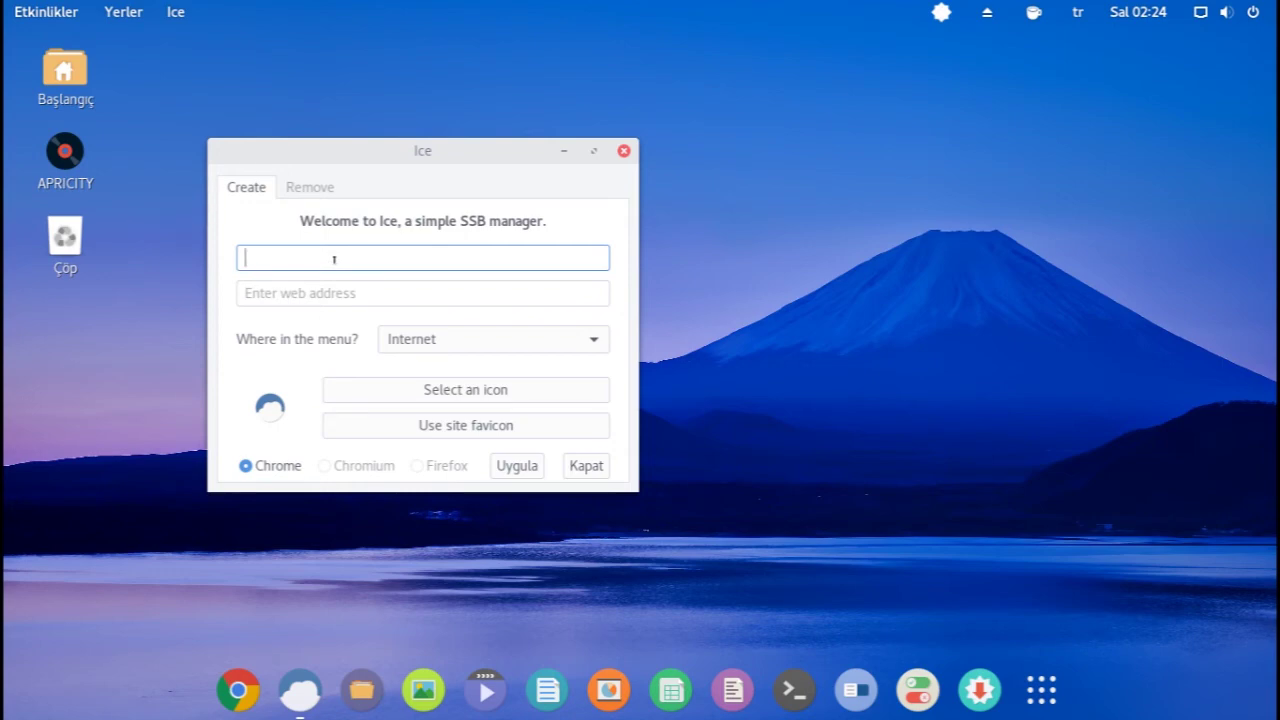
pyautogui.write('Twitter')
pyautogui.click(341, 285)
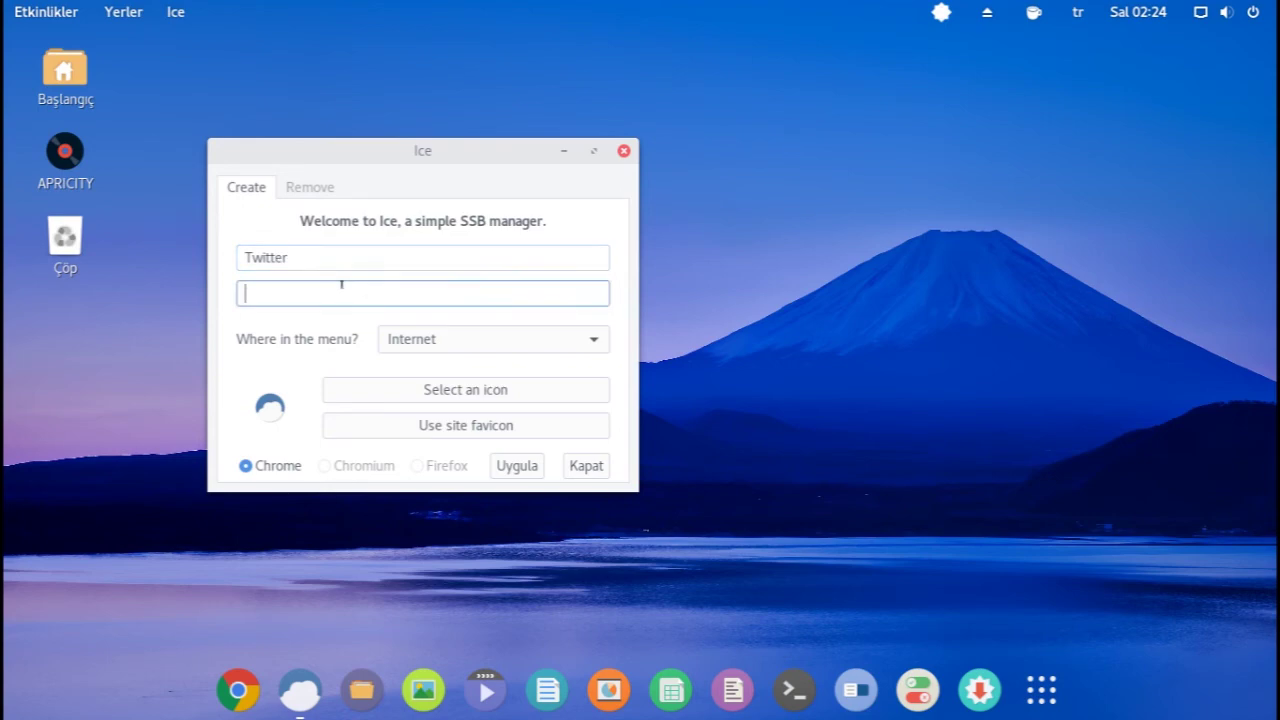
pyautogui.write('twitter.com')
pyautogui.click(428, 341)
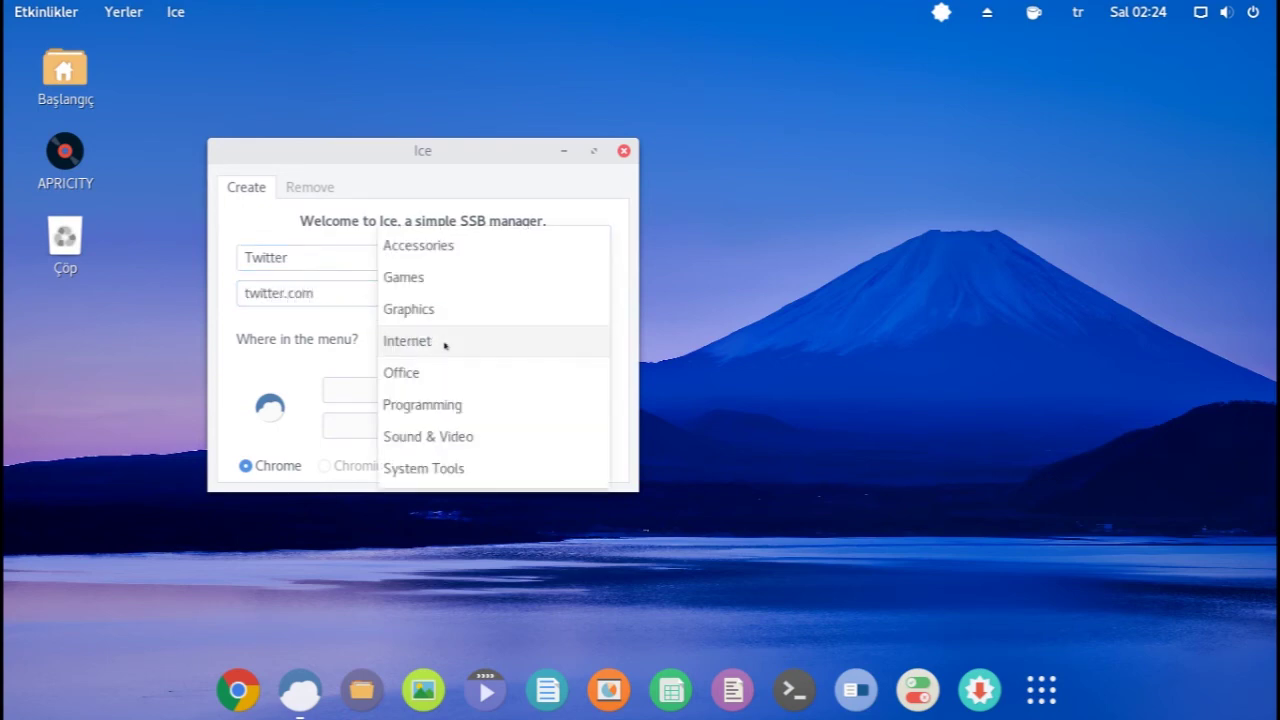
pyautogui.click(443, 343)
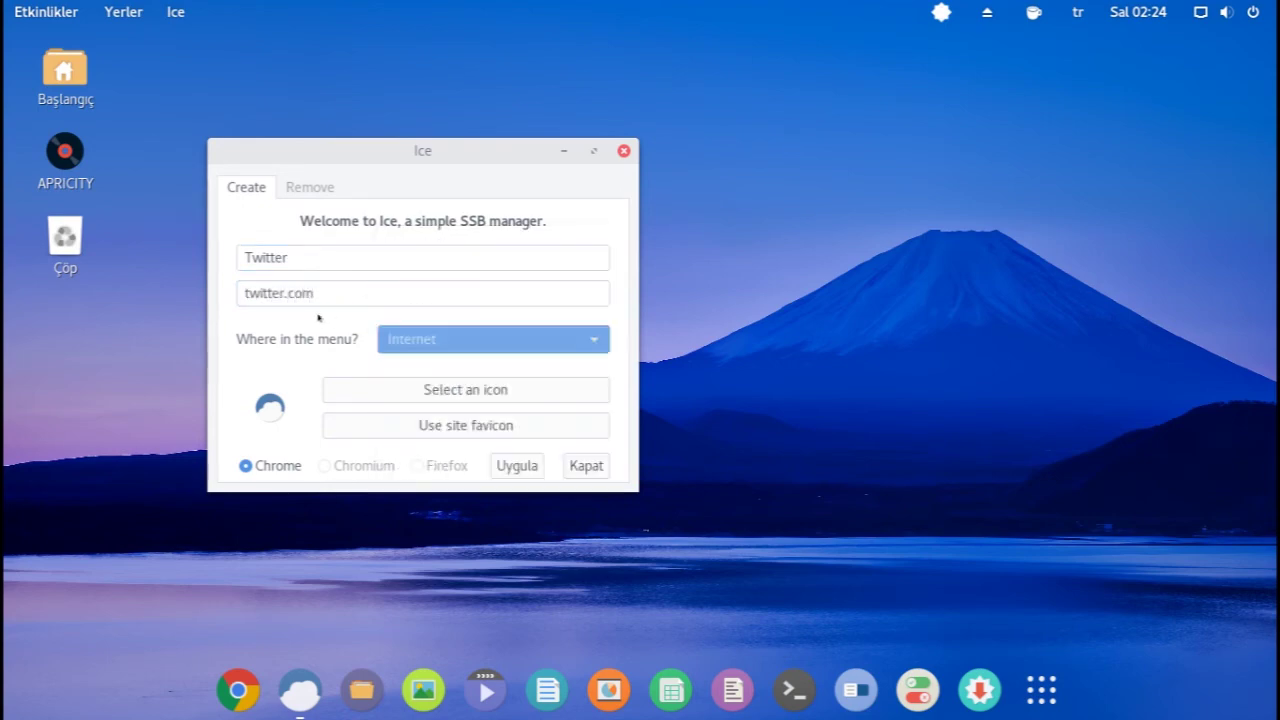
pyautogui.click(436, 423)
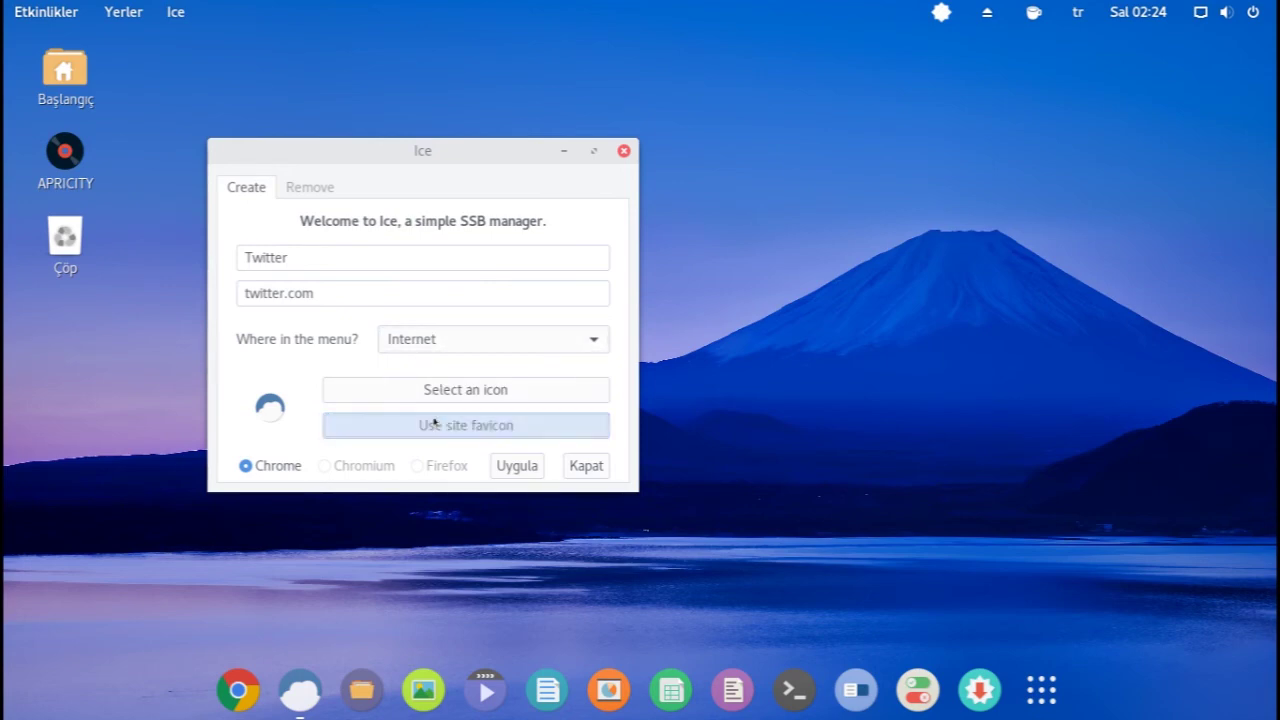
pyautogui.click(508, 467)
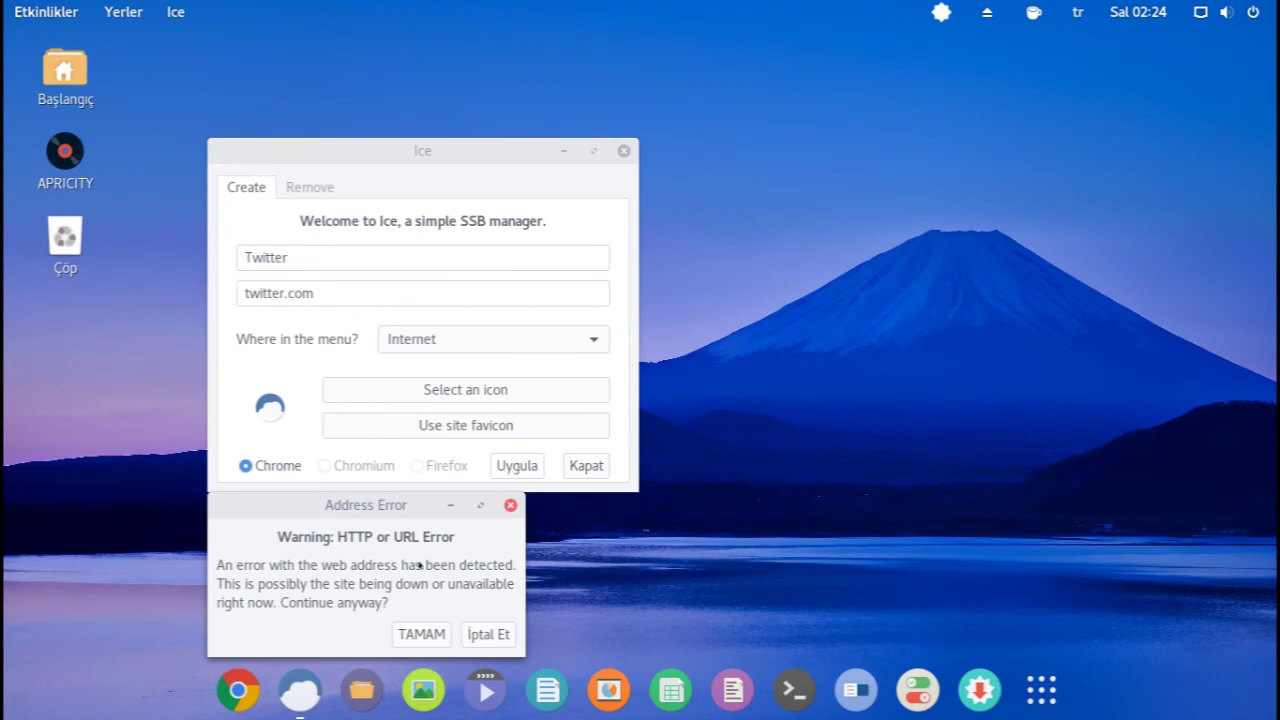
pyautogui.click(478, 635)
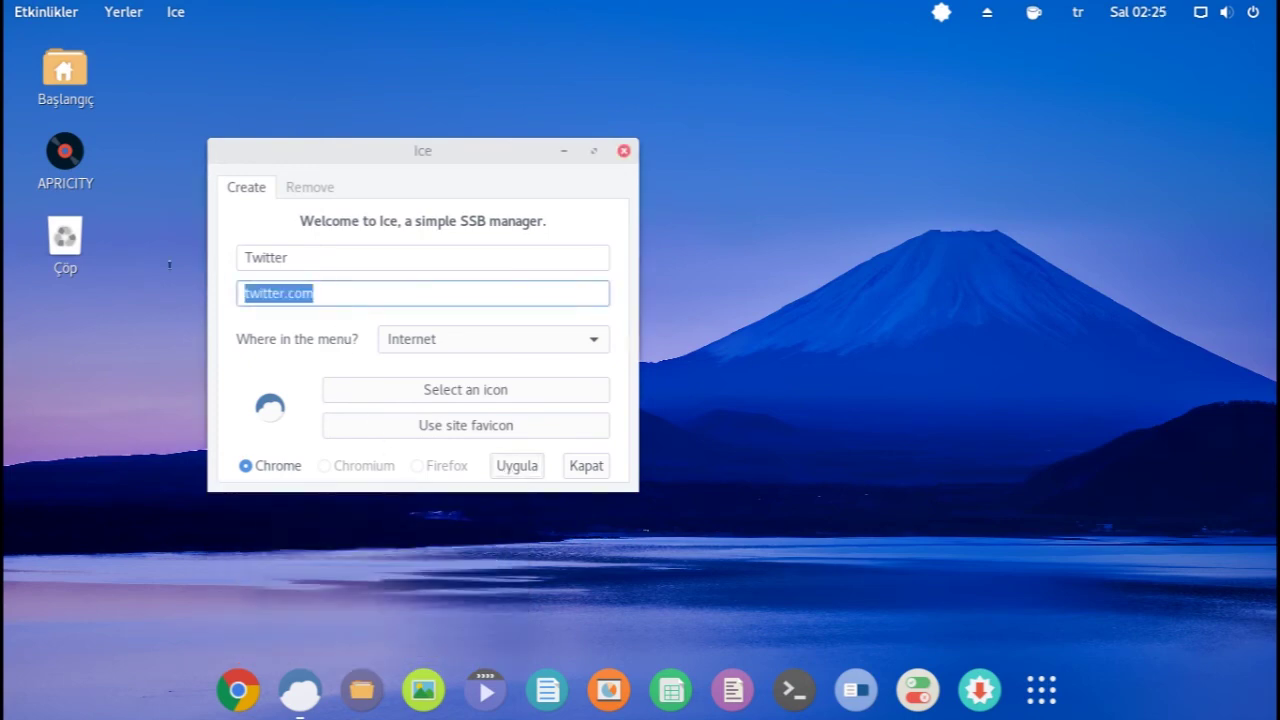
pyautogui.press('Tab')
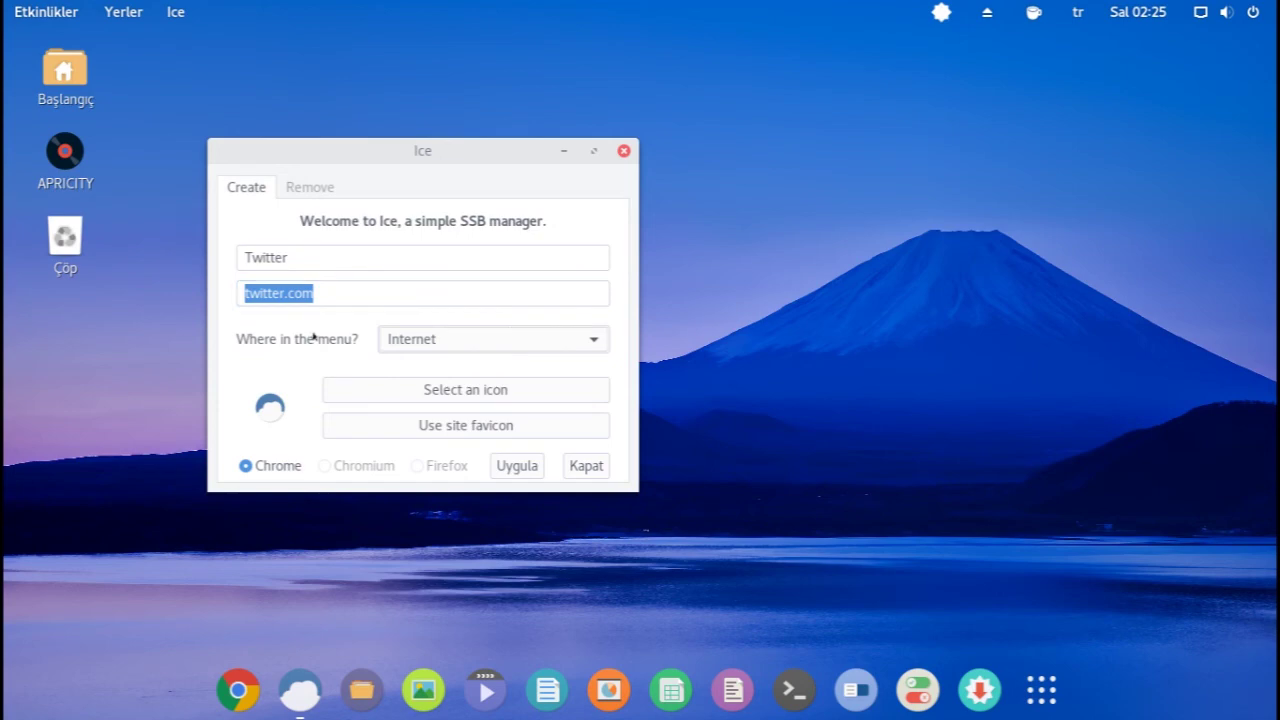
pyautogui.click(328, 293)
pyautogui.press('BackSpace')
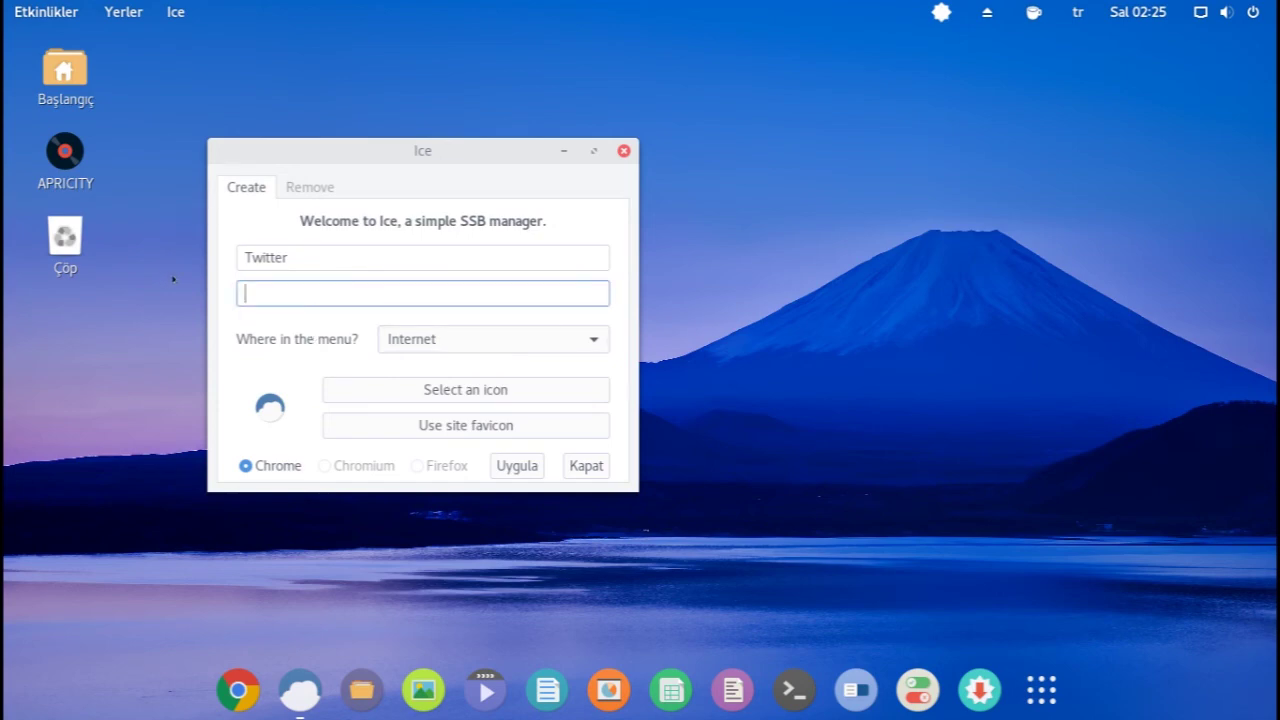
pyautogui.click(295, 259)
pyautogui.click(301, 285)
pyautogui.write('https://')
pyautogui.write('twitter.com')
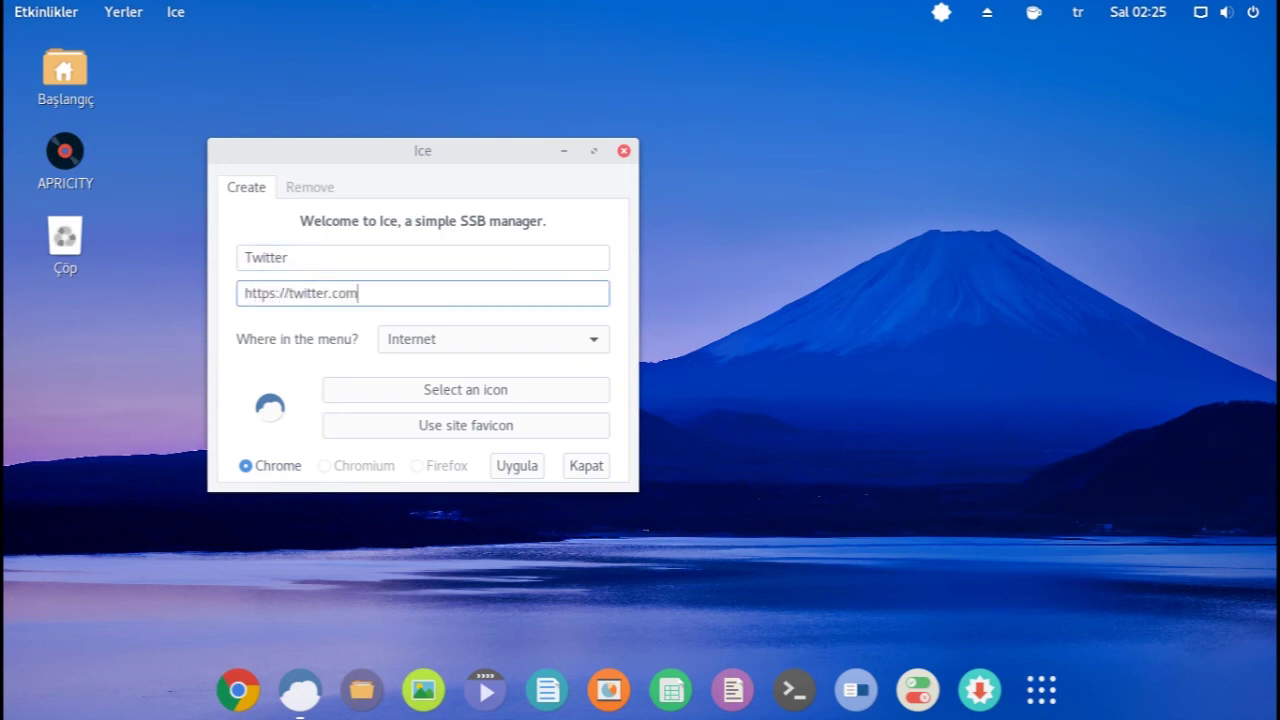
pyautogui.click(528, 430)
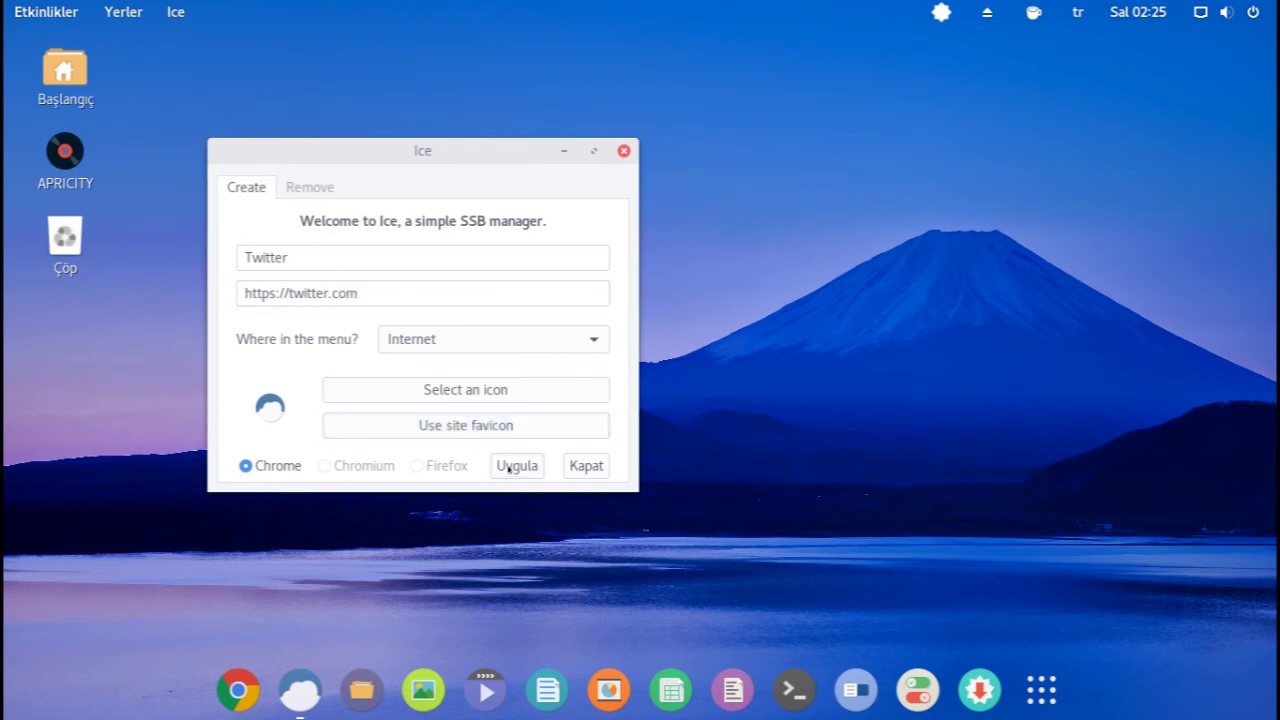
pyautogui.click(505, 468)
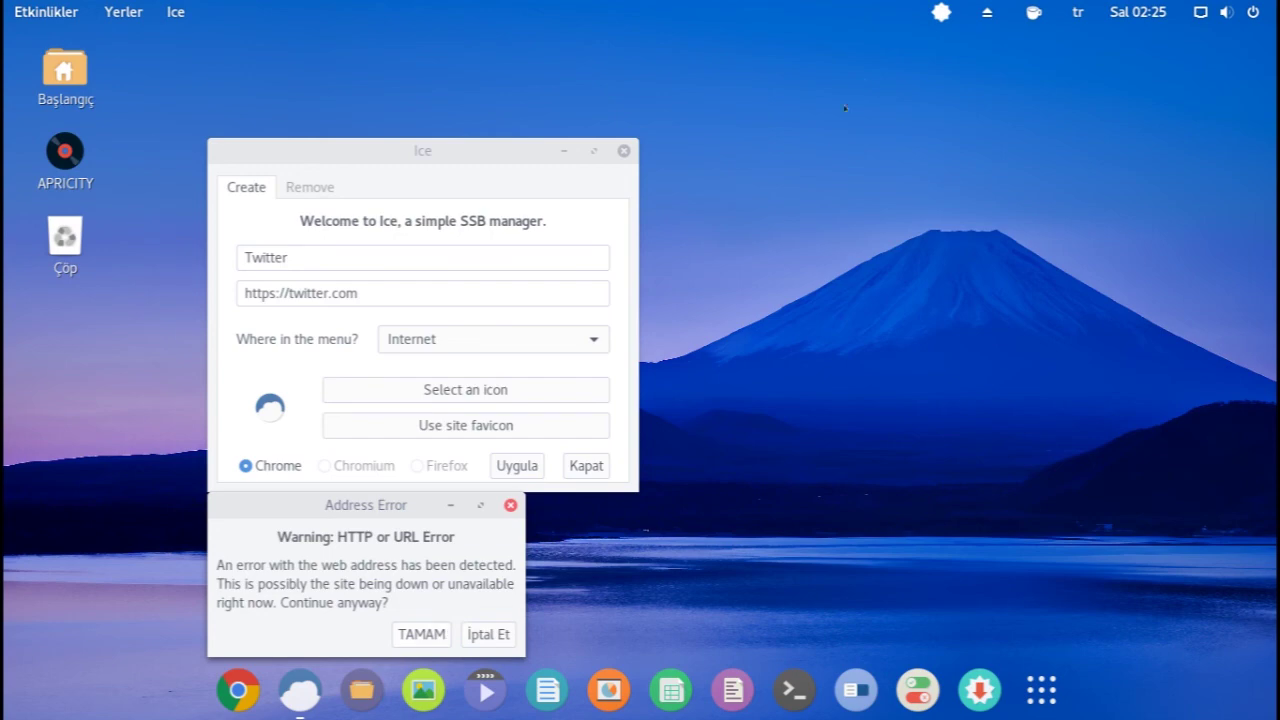
pyautogui.click(416, 636)
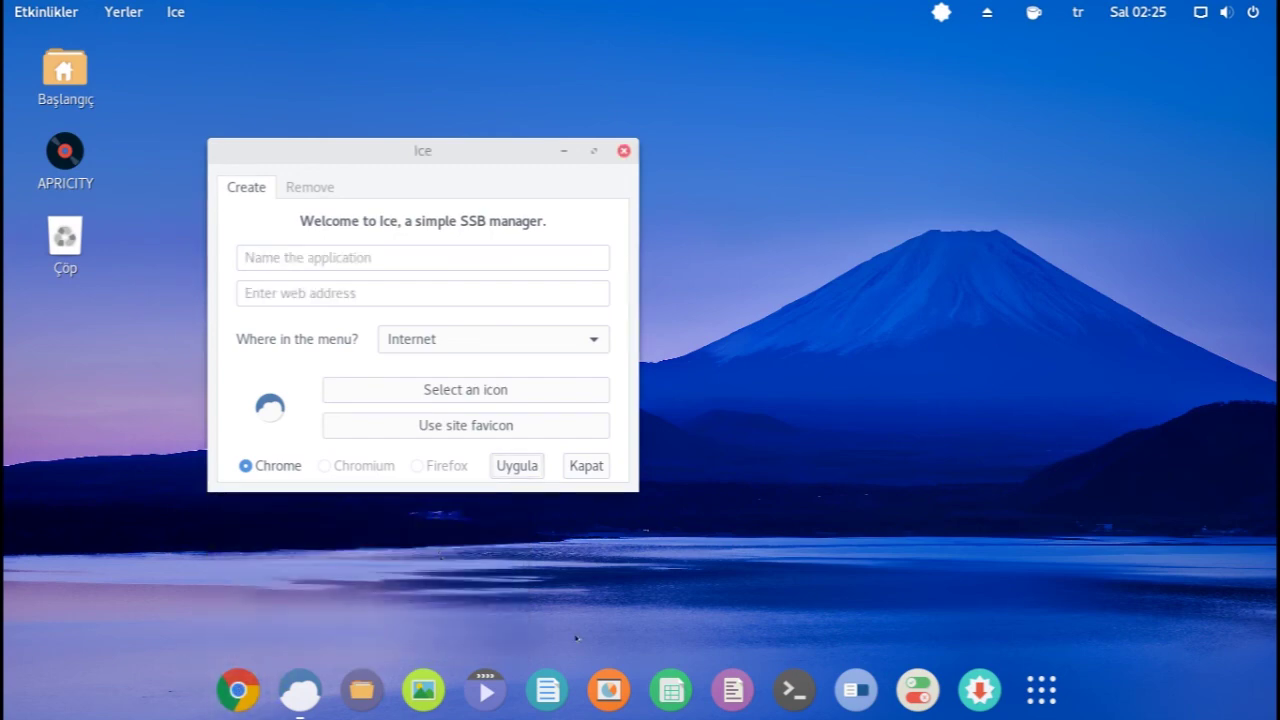
pyautogui.click(586, 465)
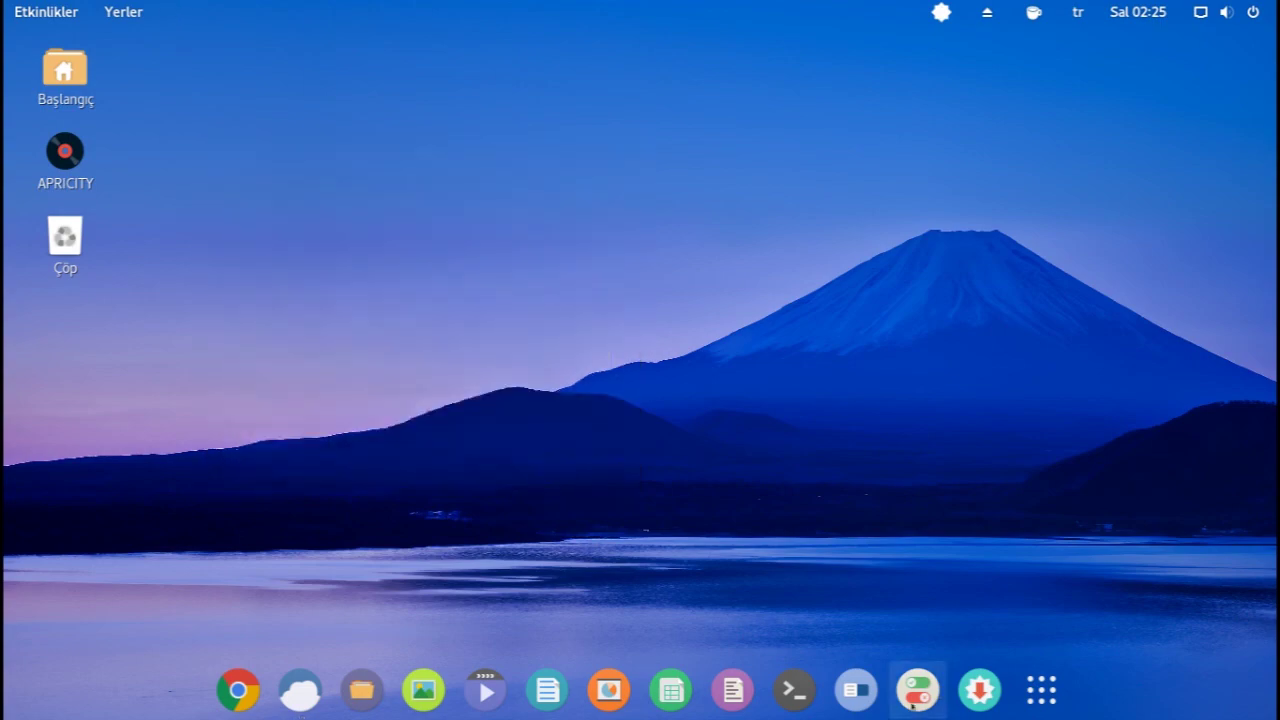
# - Launch the Twitter web app from the application grid and dismiss Chrome's first-run prompt
pyautogui.click(1050, 658)
pyautogui.scroll(-2, 900, 501)
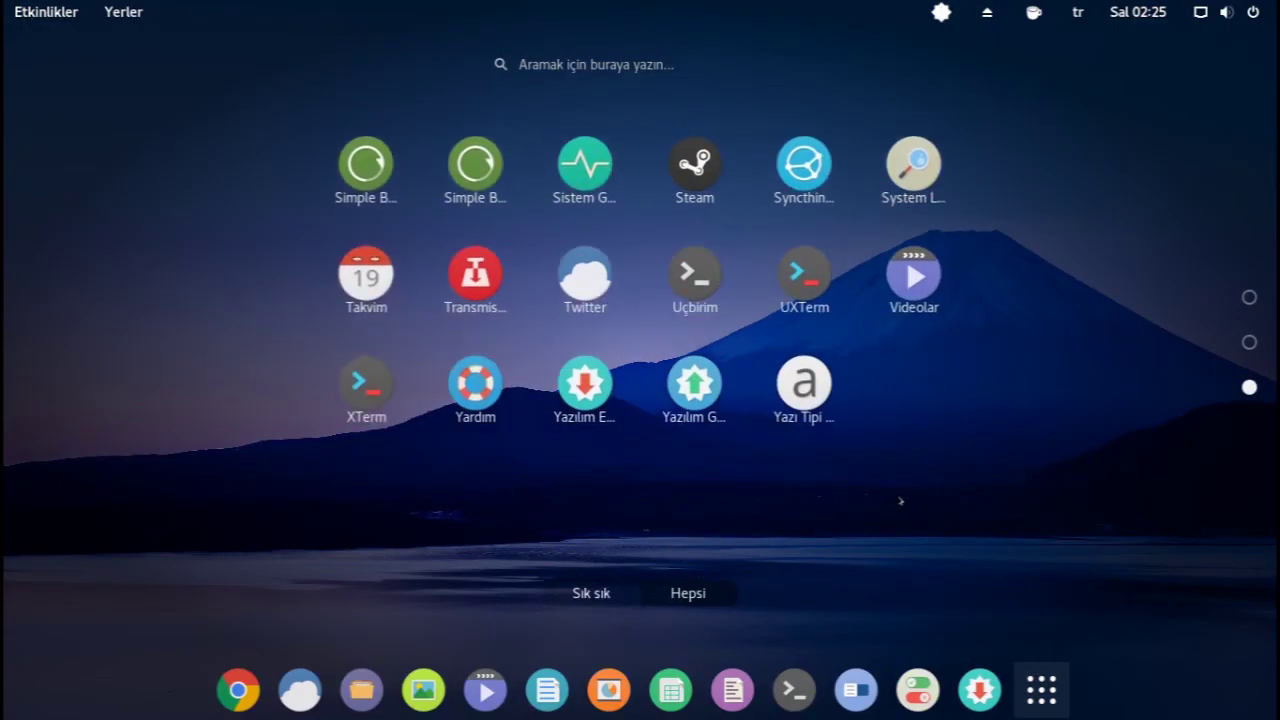
pyautogui.click(585, 275)
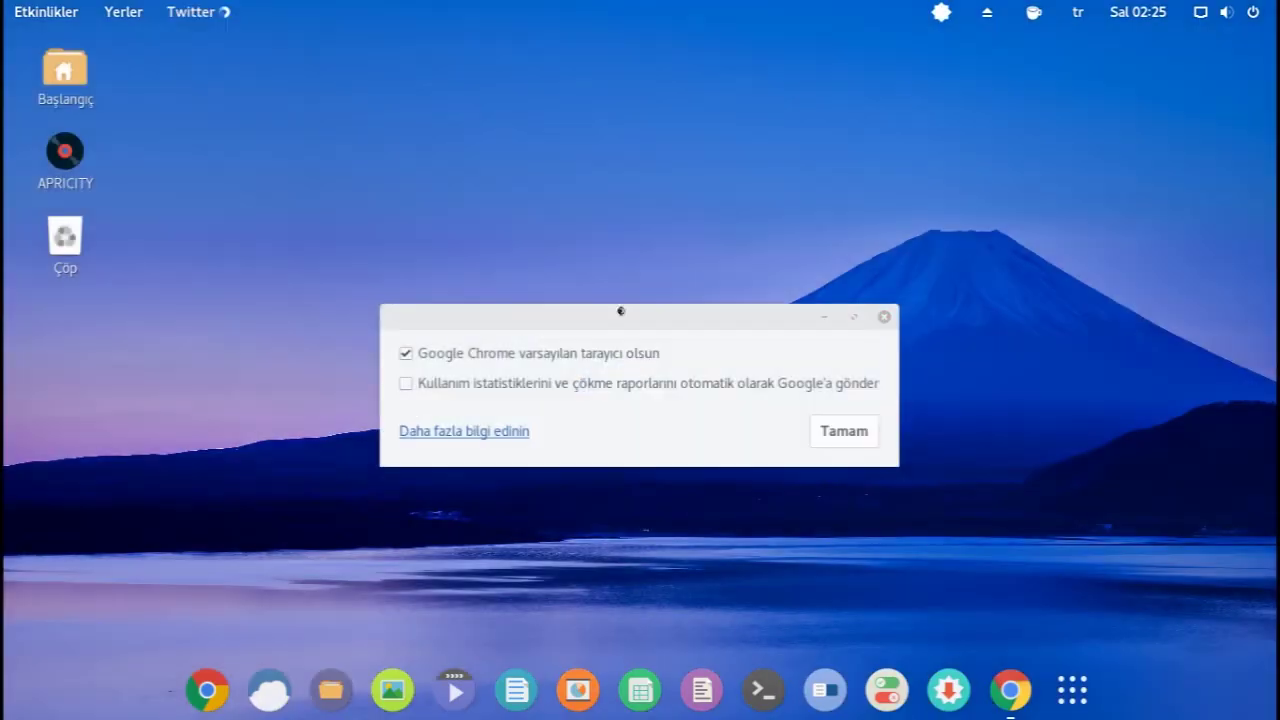
pyautogui.click(839, 428)
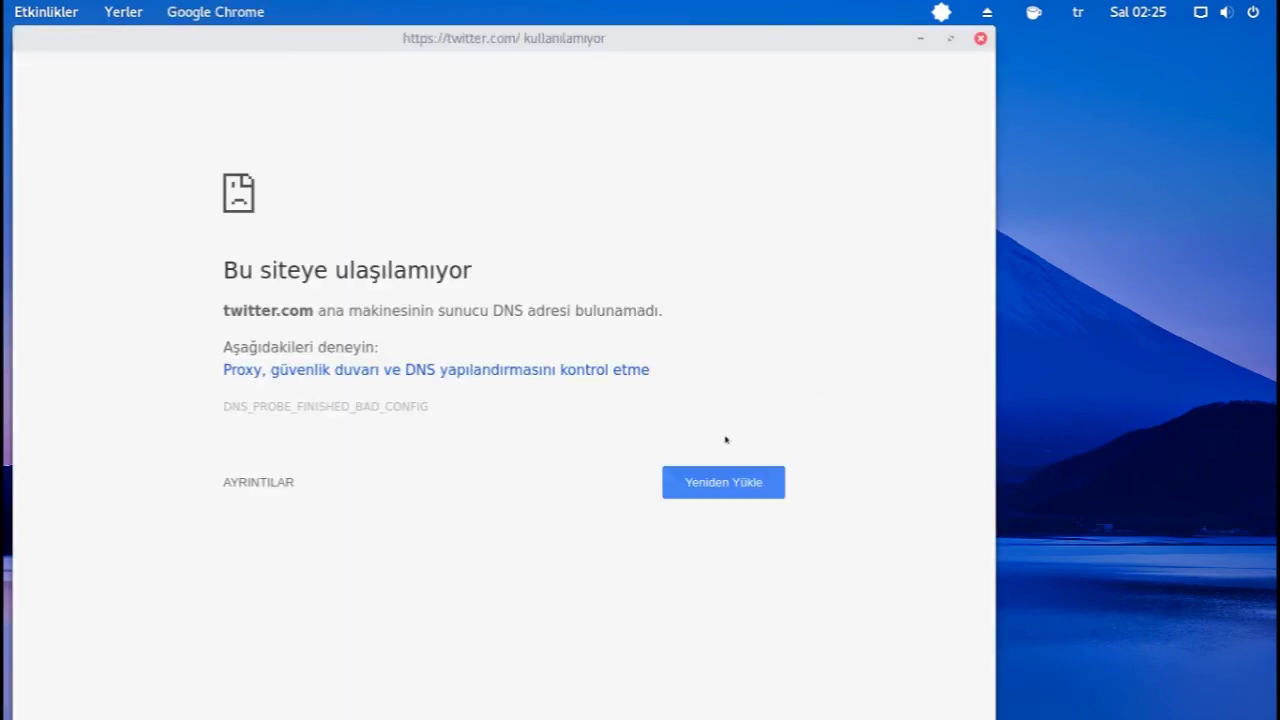
# - Close the Twitter app window and the remaining Chrome window
pyautogui.click(980, 38)
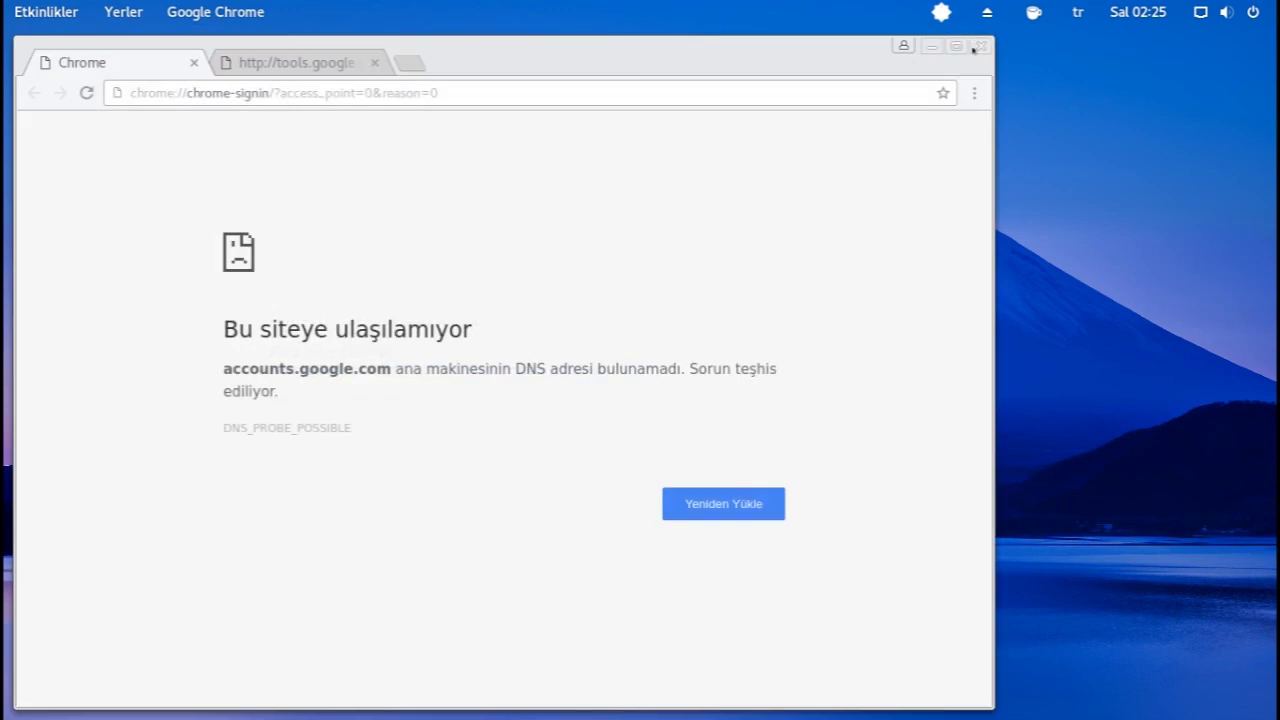
pyautogui.click(980, 46)
pyautogui.moveTo(740, 368); pyautogui.dragTo(582, 446)
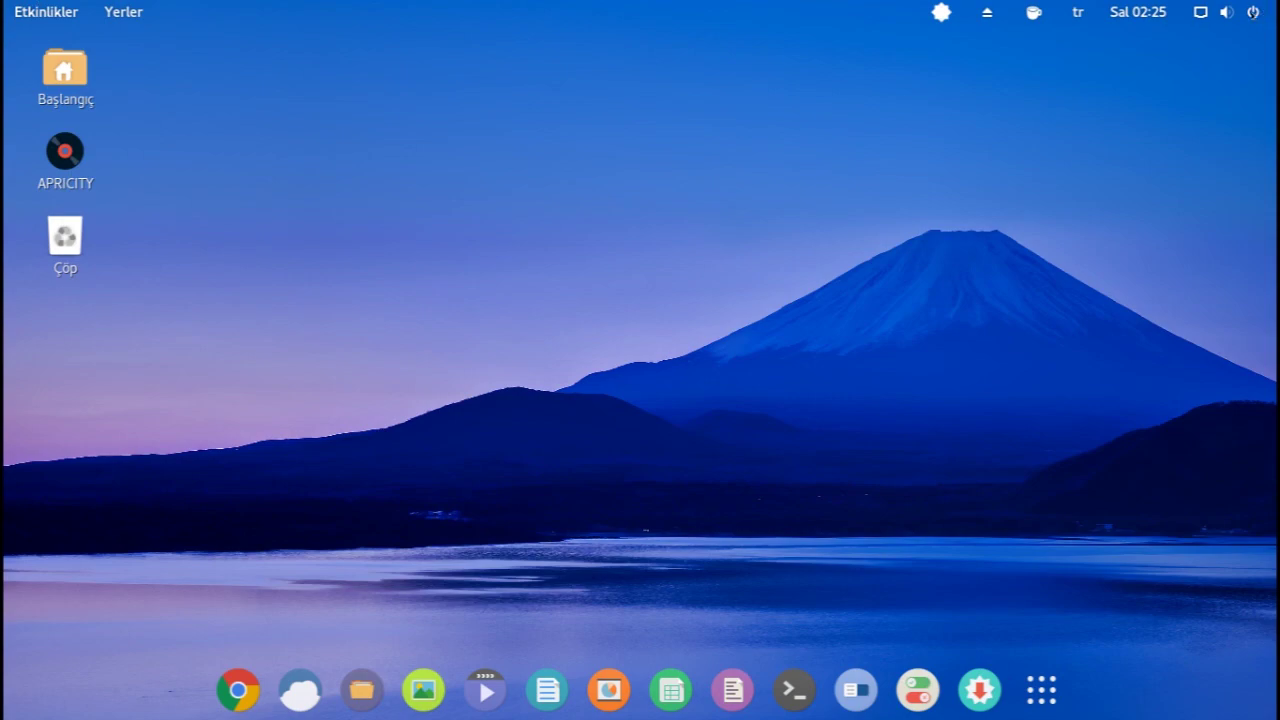
# - Shut the computer down with Kapat from the system menu's power options
pyautogui.click(1253, 12)
pyautogui.click(1205, 238)
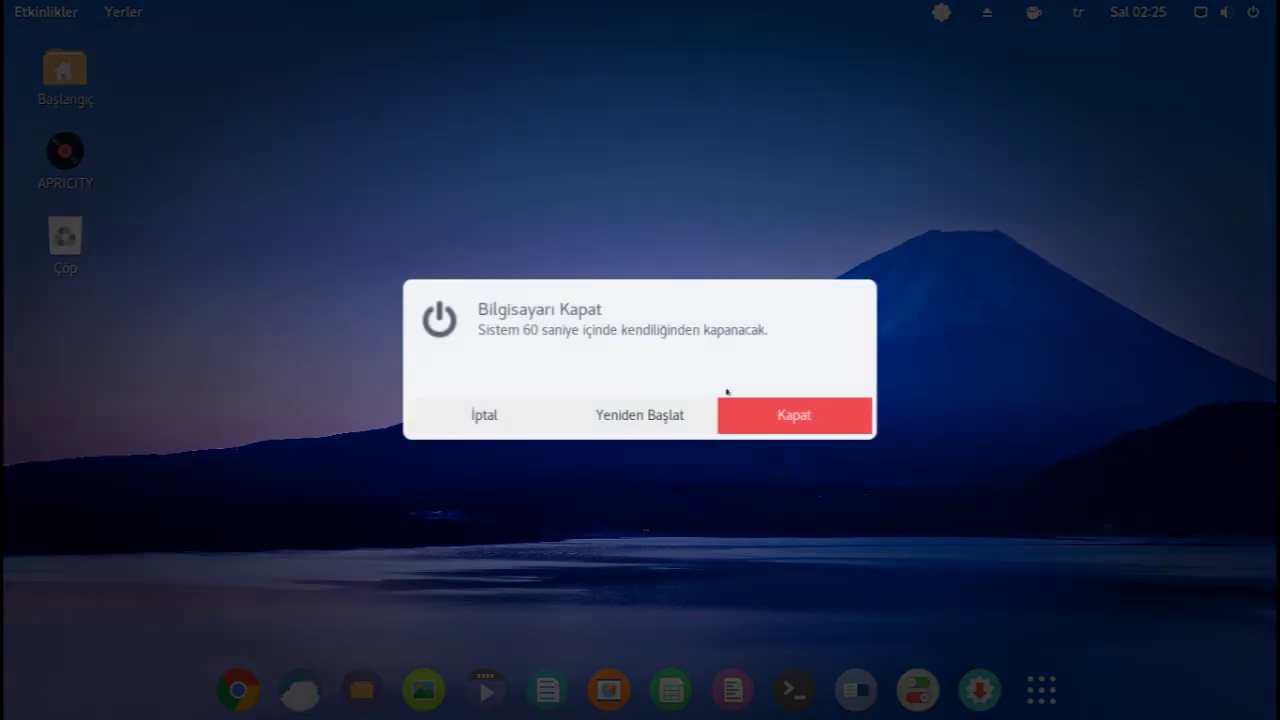
pyautogui.click(752, 416)
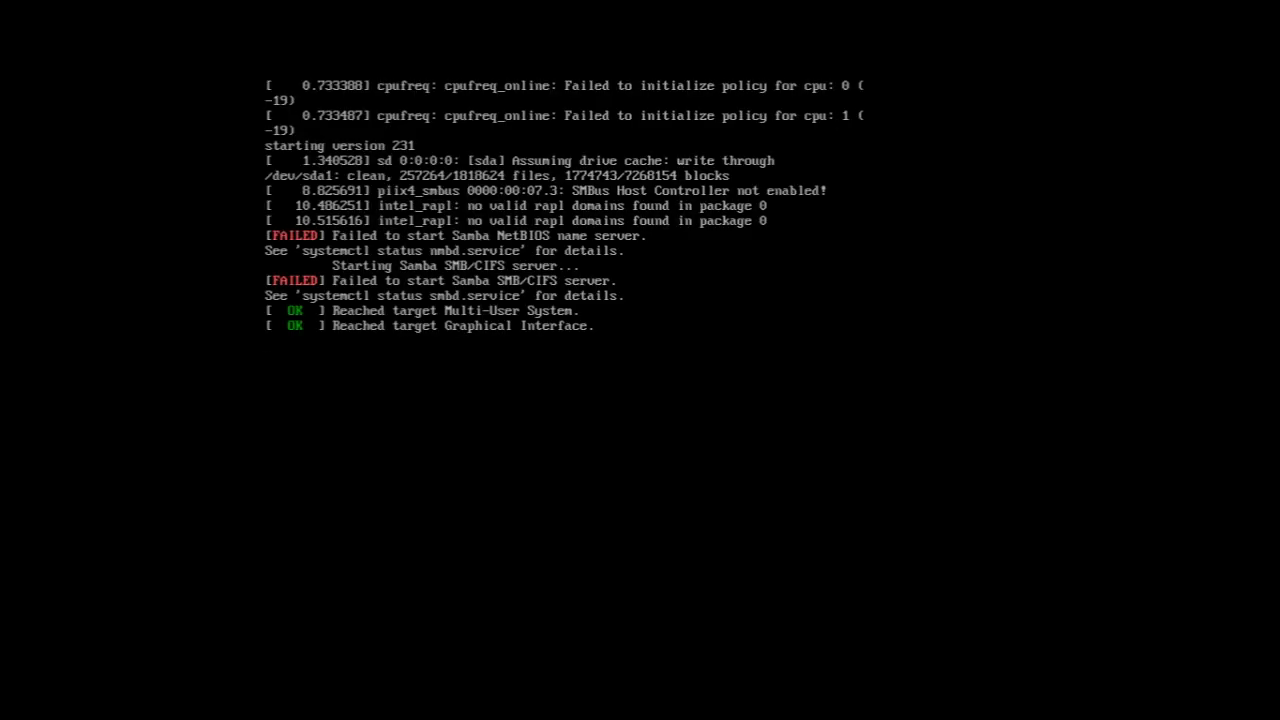